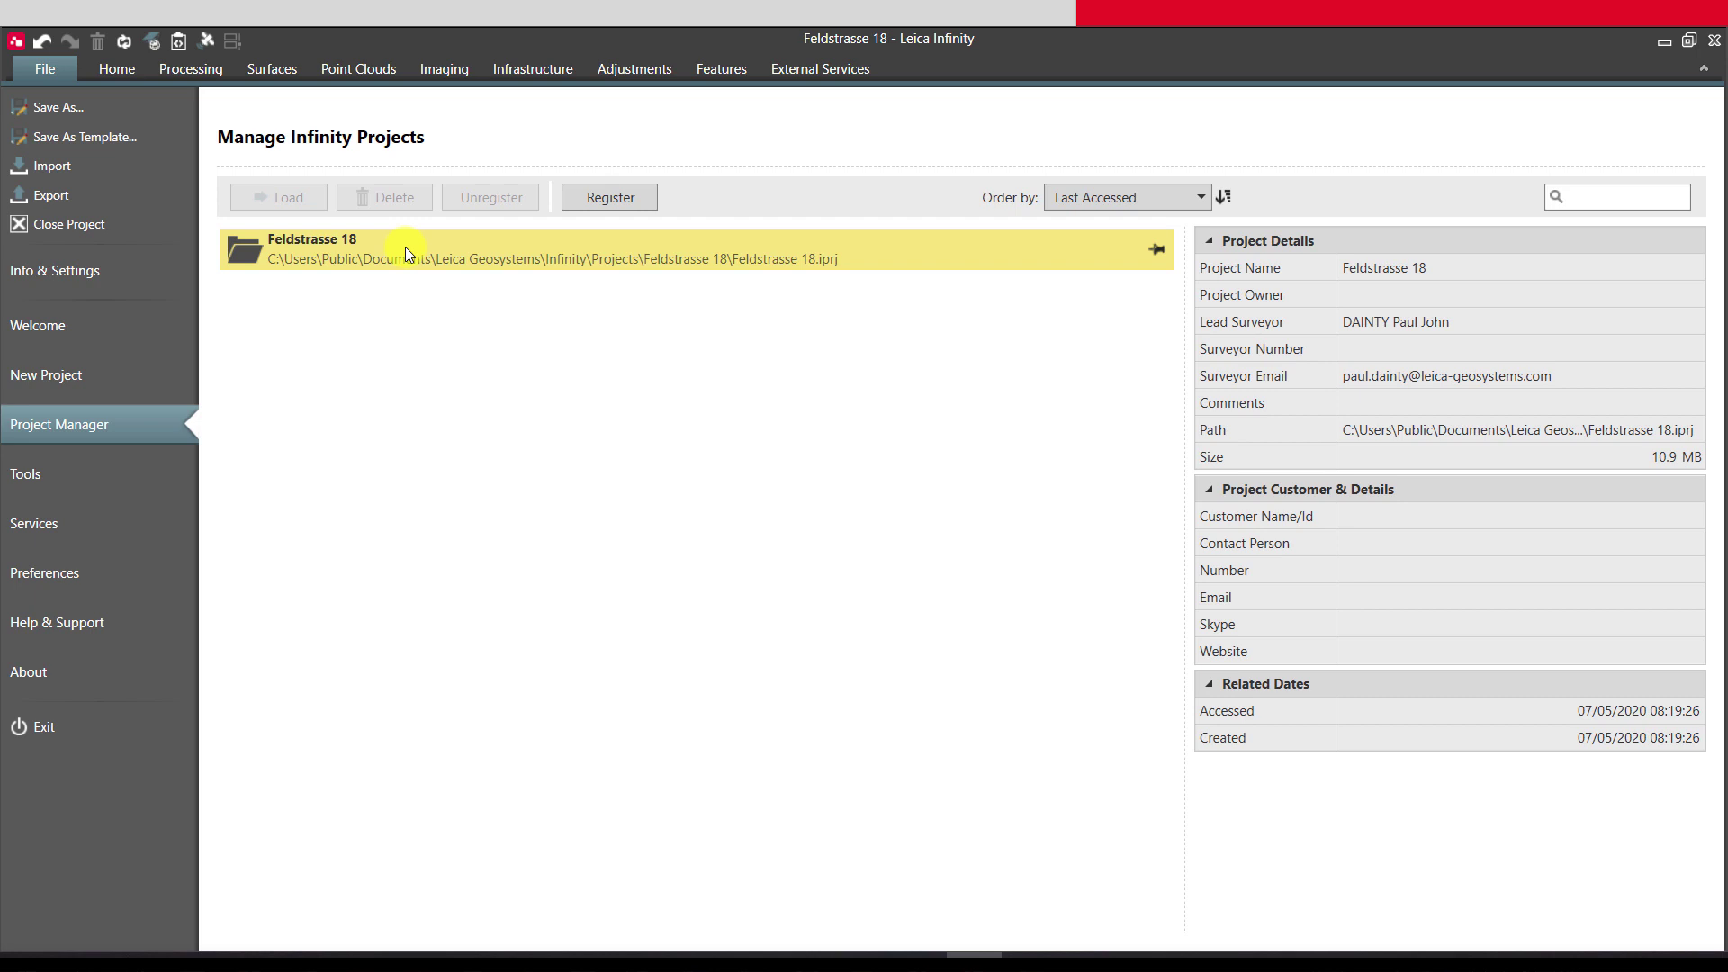
Import the Feldstrasse 18 job, adding its points, lines, image groups and the utm32n coordinate system
left_click(109, 70)
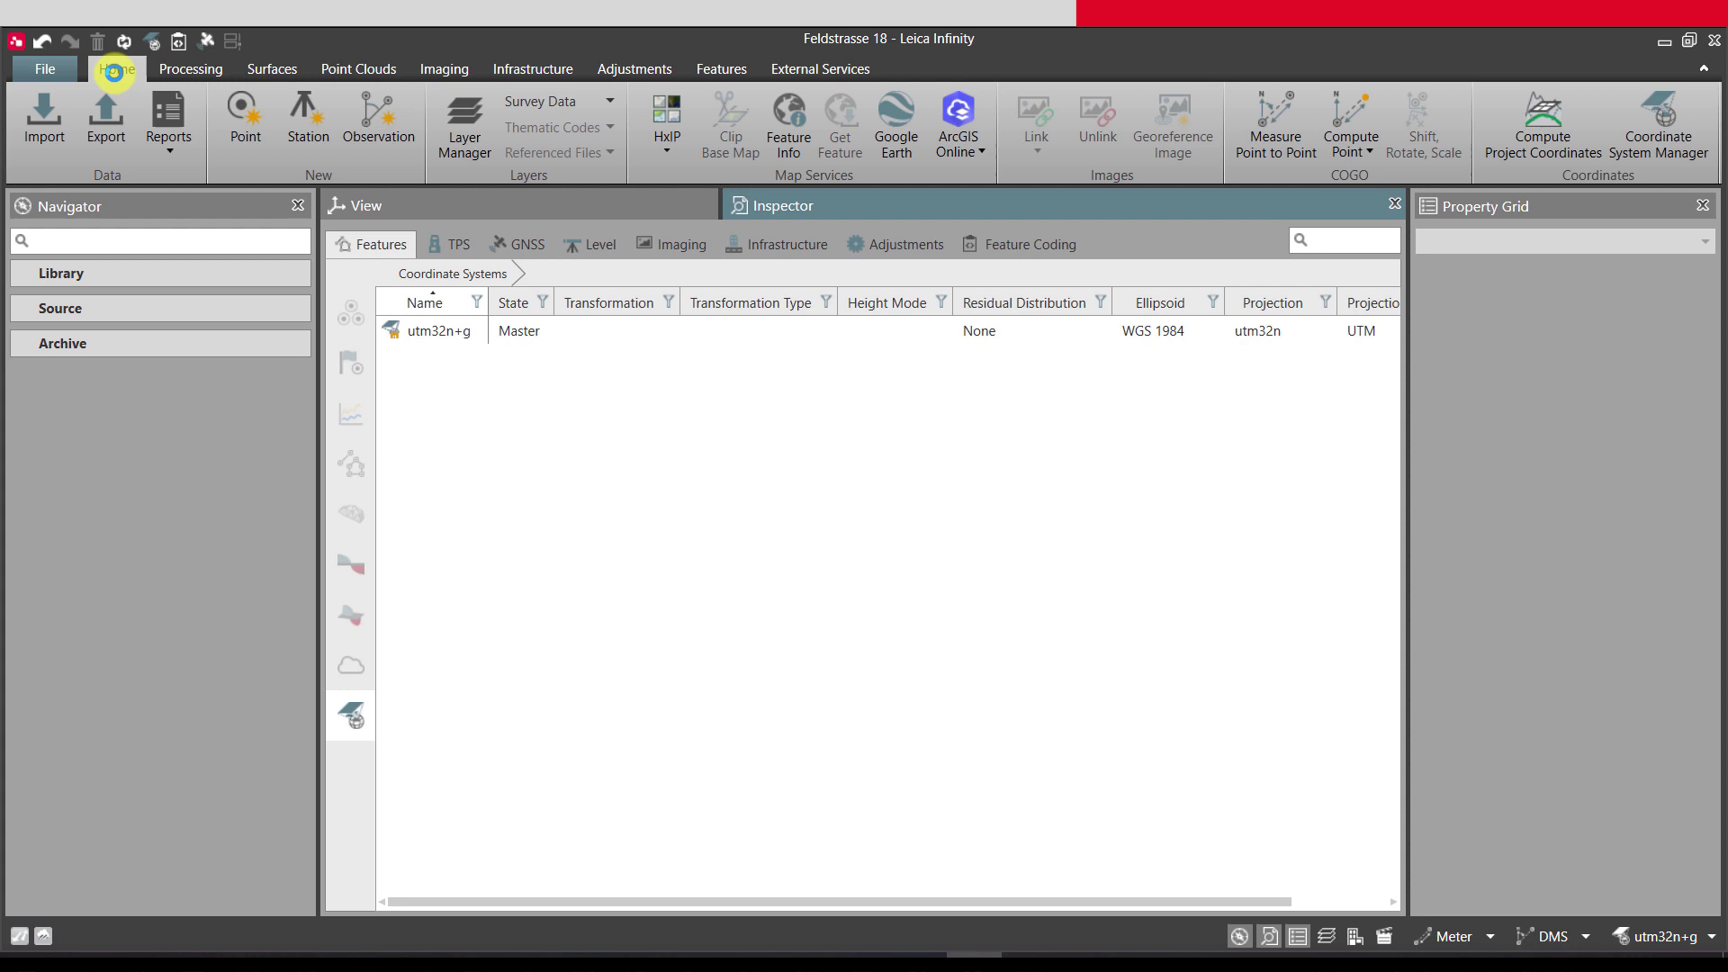
left_click(29, 140)
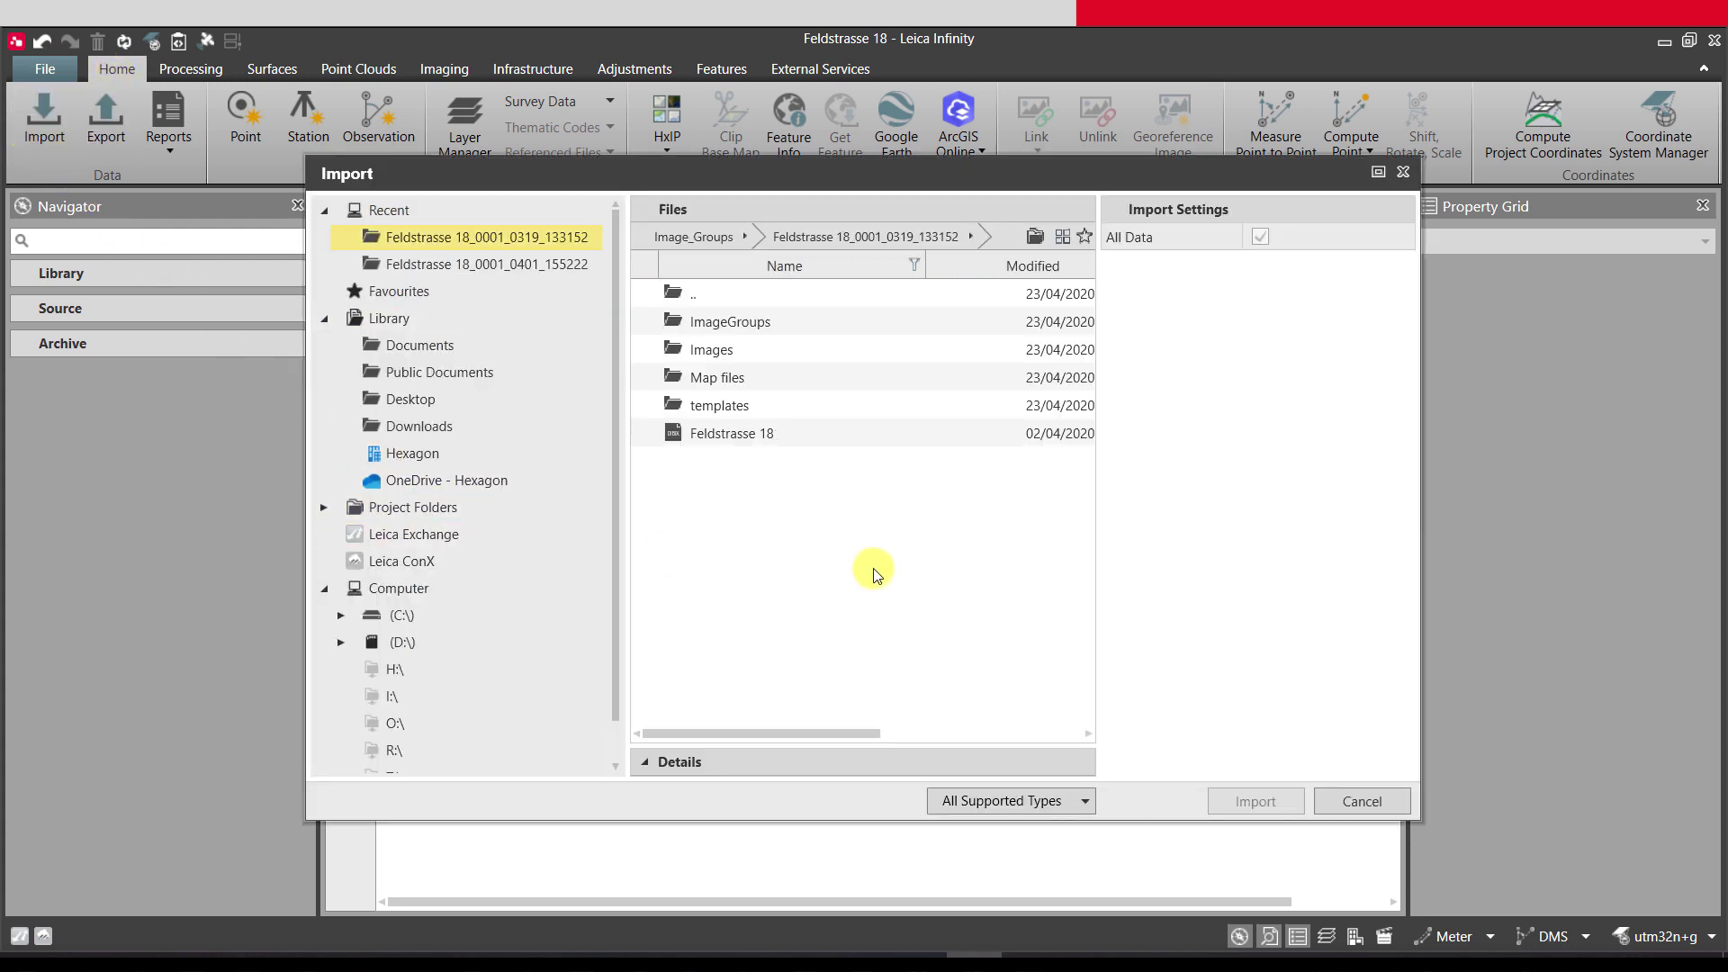
left_click(720, 435)
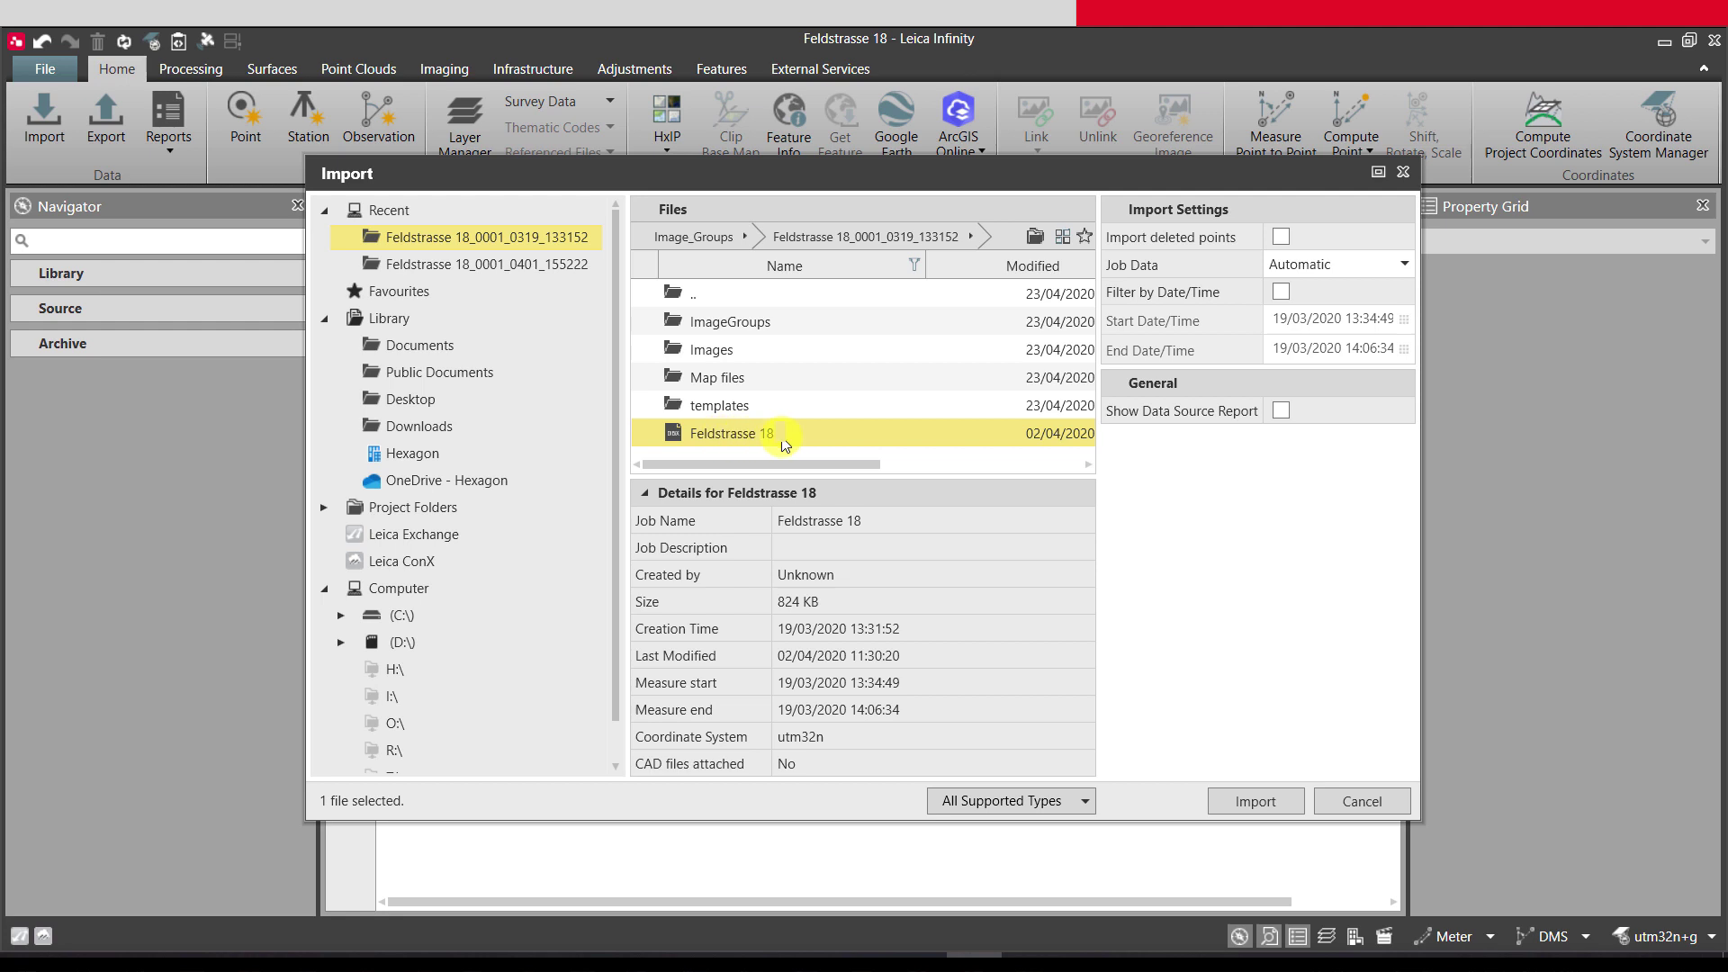
left_click(1250, 797)
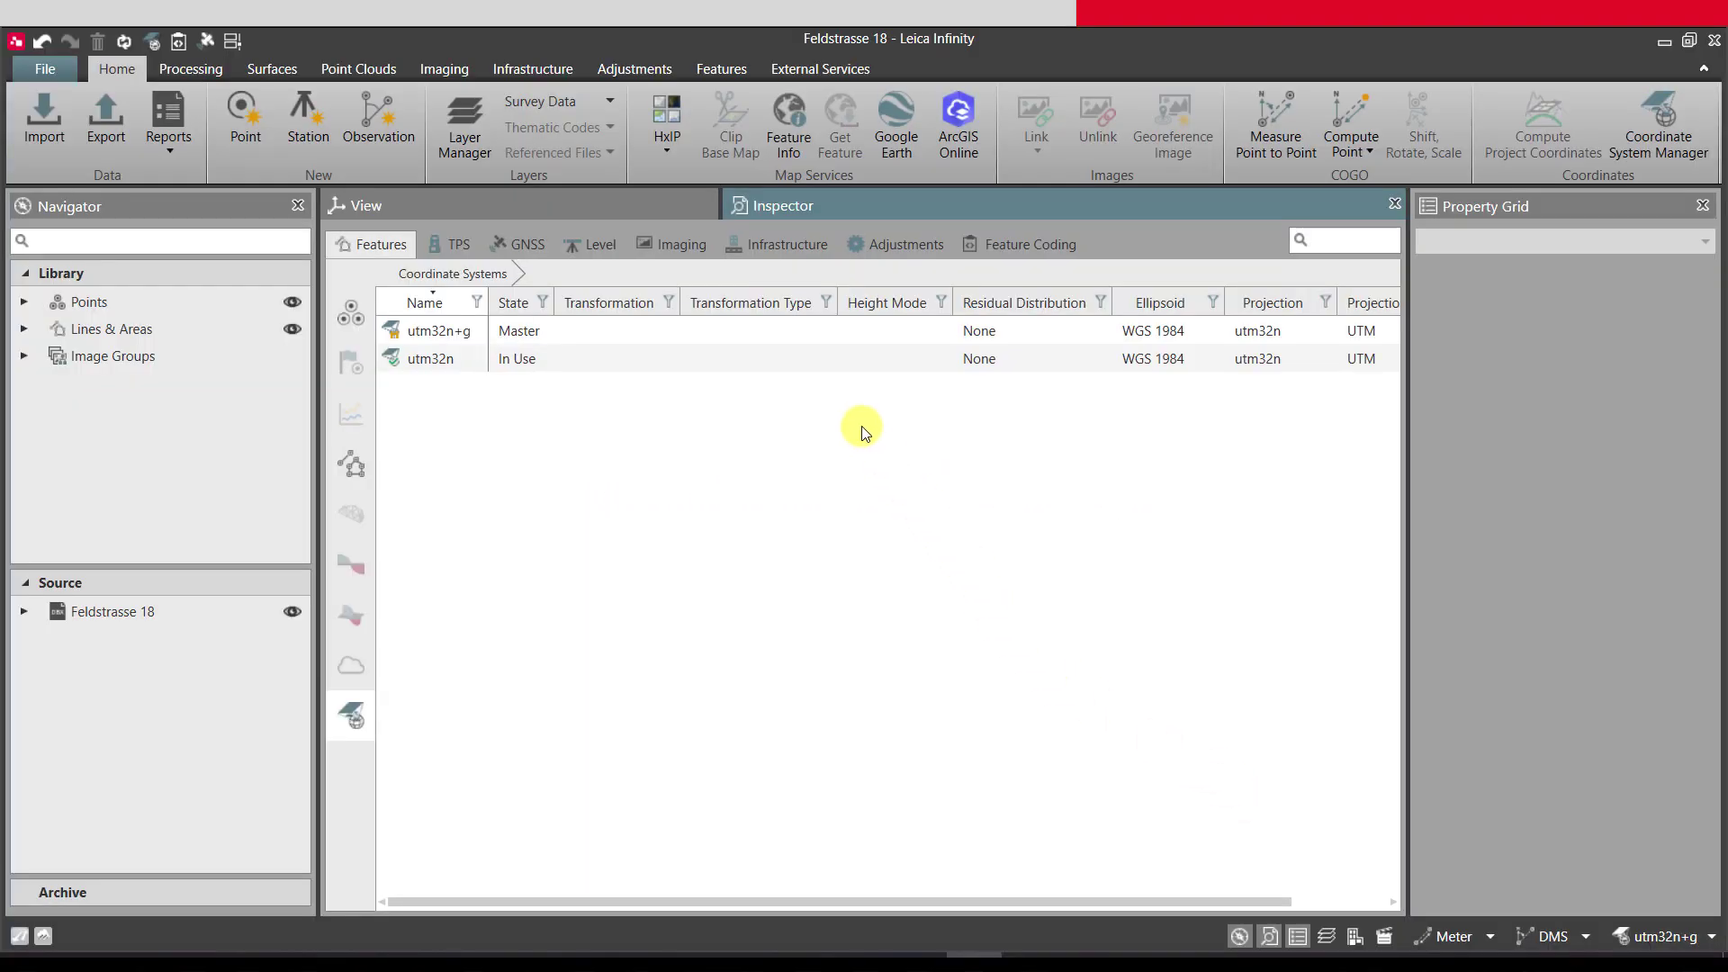
left_click(574, 202)
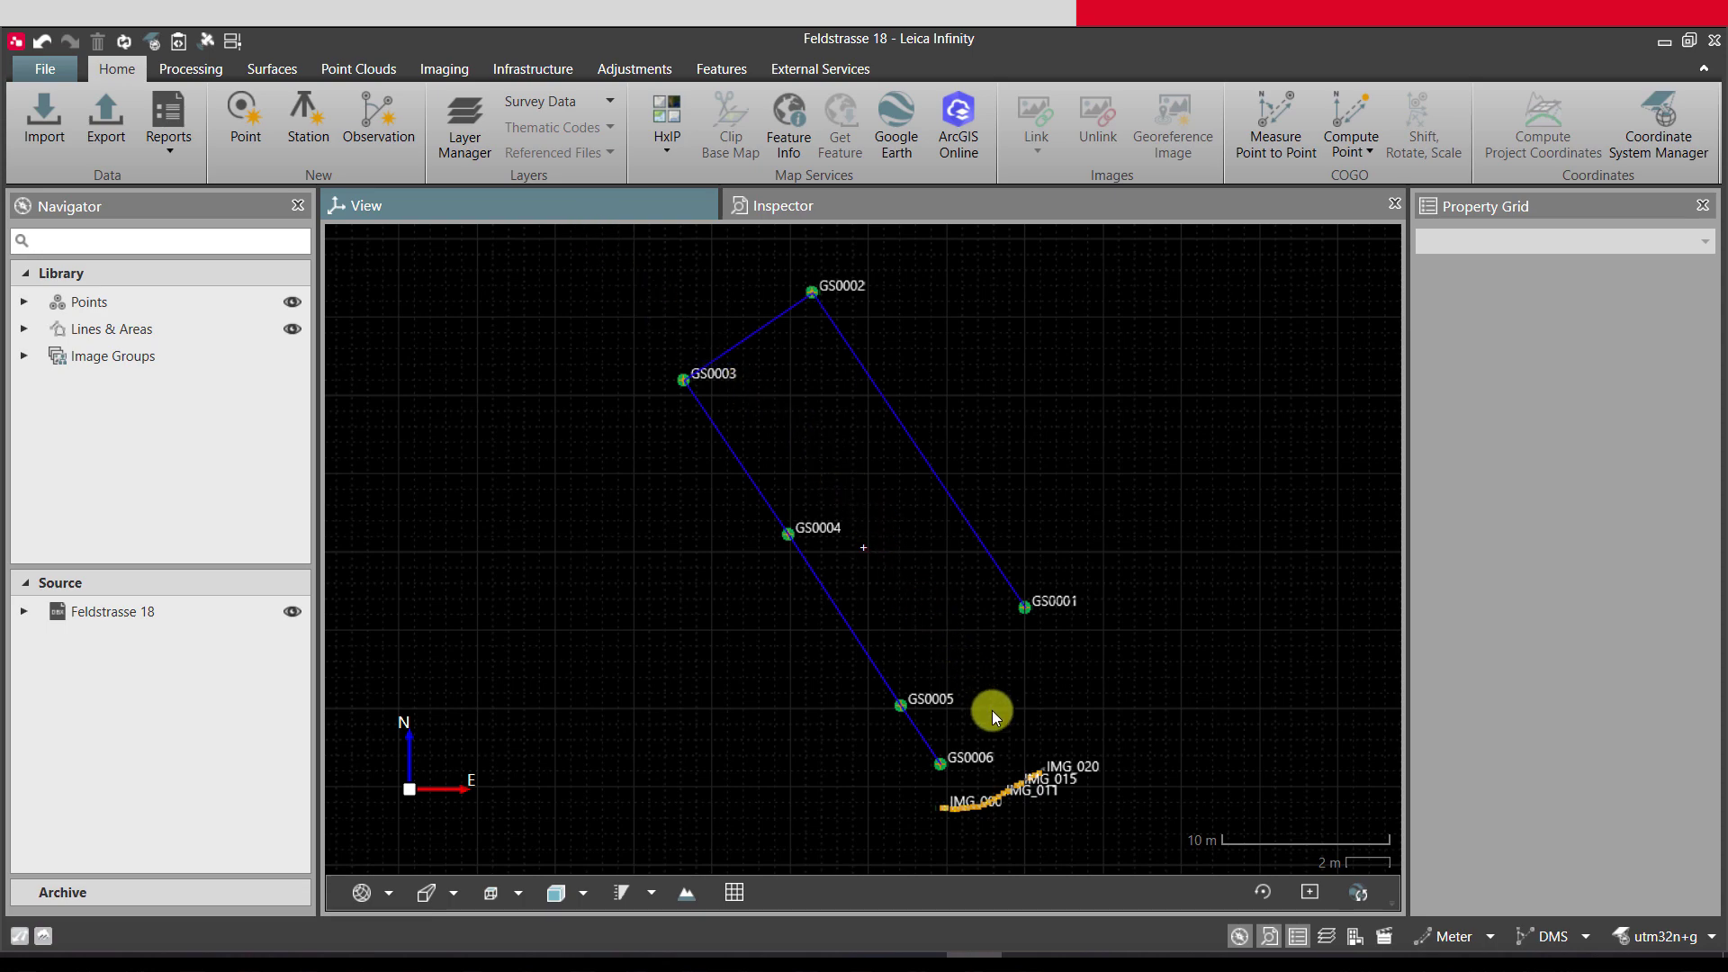
scroll(1019, 823, "up", 6)
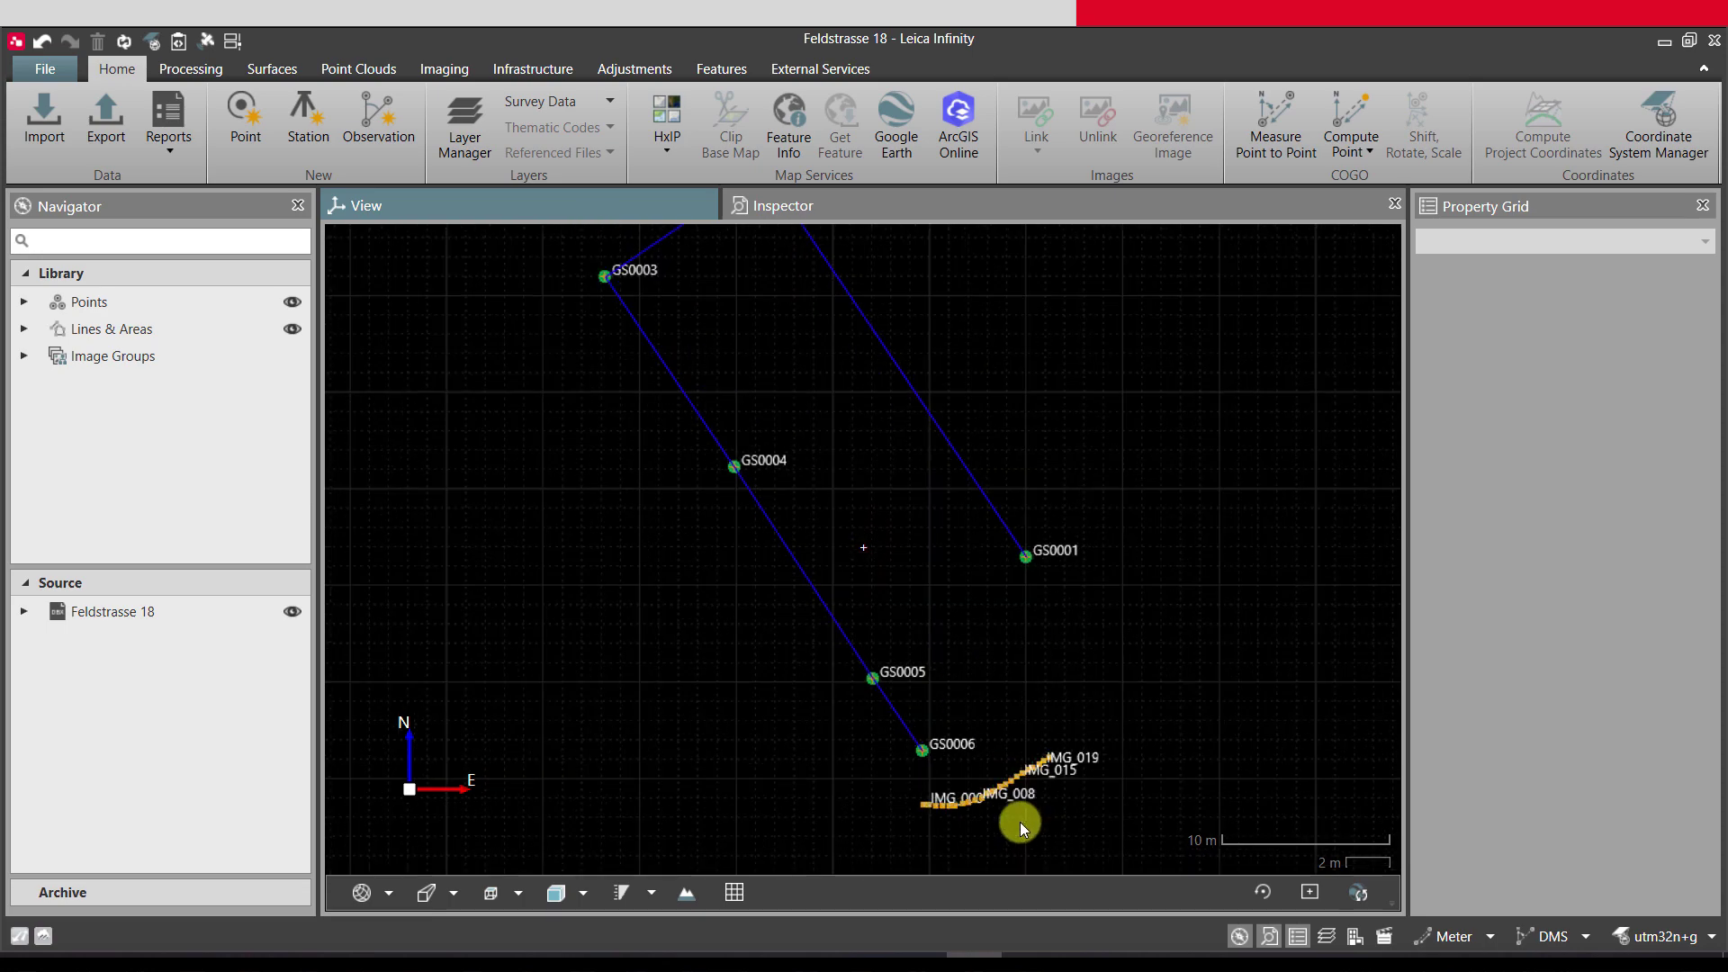
scroll(967, 783, "up", 4)
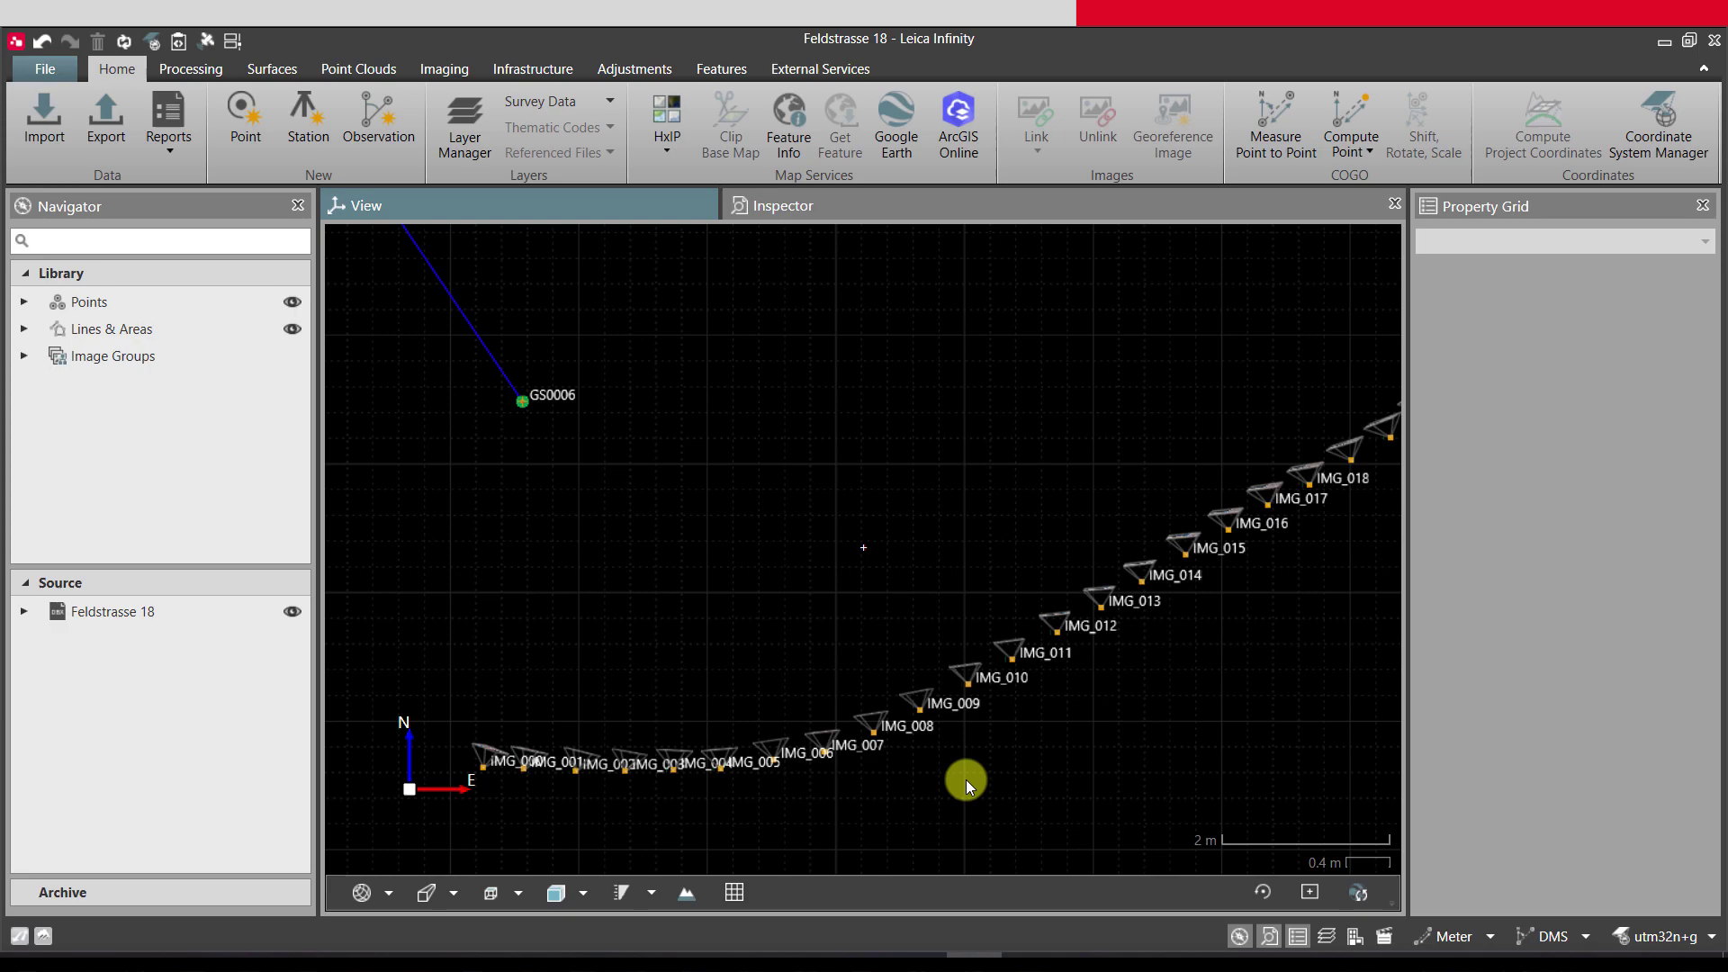
middle_click_drag(945, 707, 1042, 579)
scroll(612, 559, "up", 2)
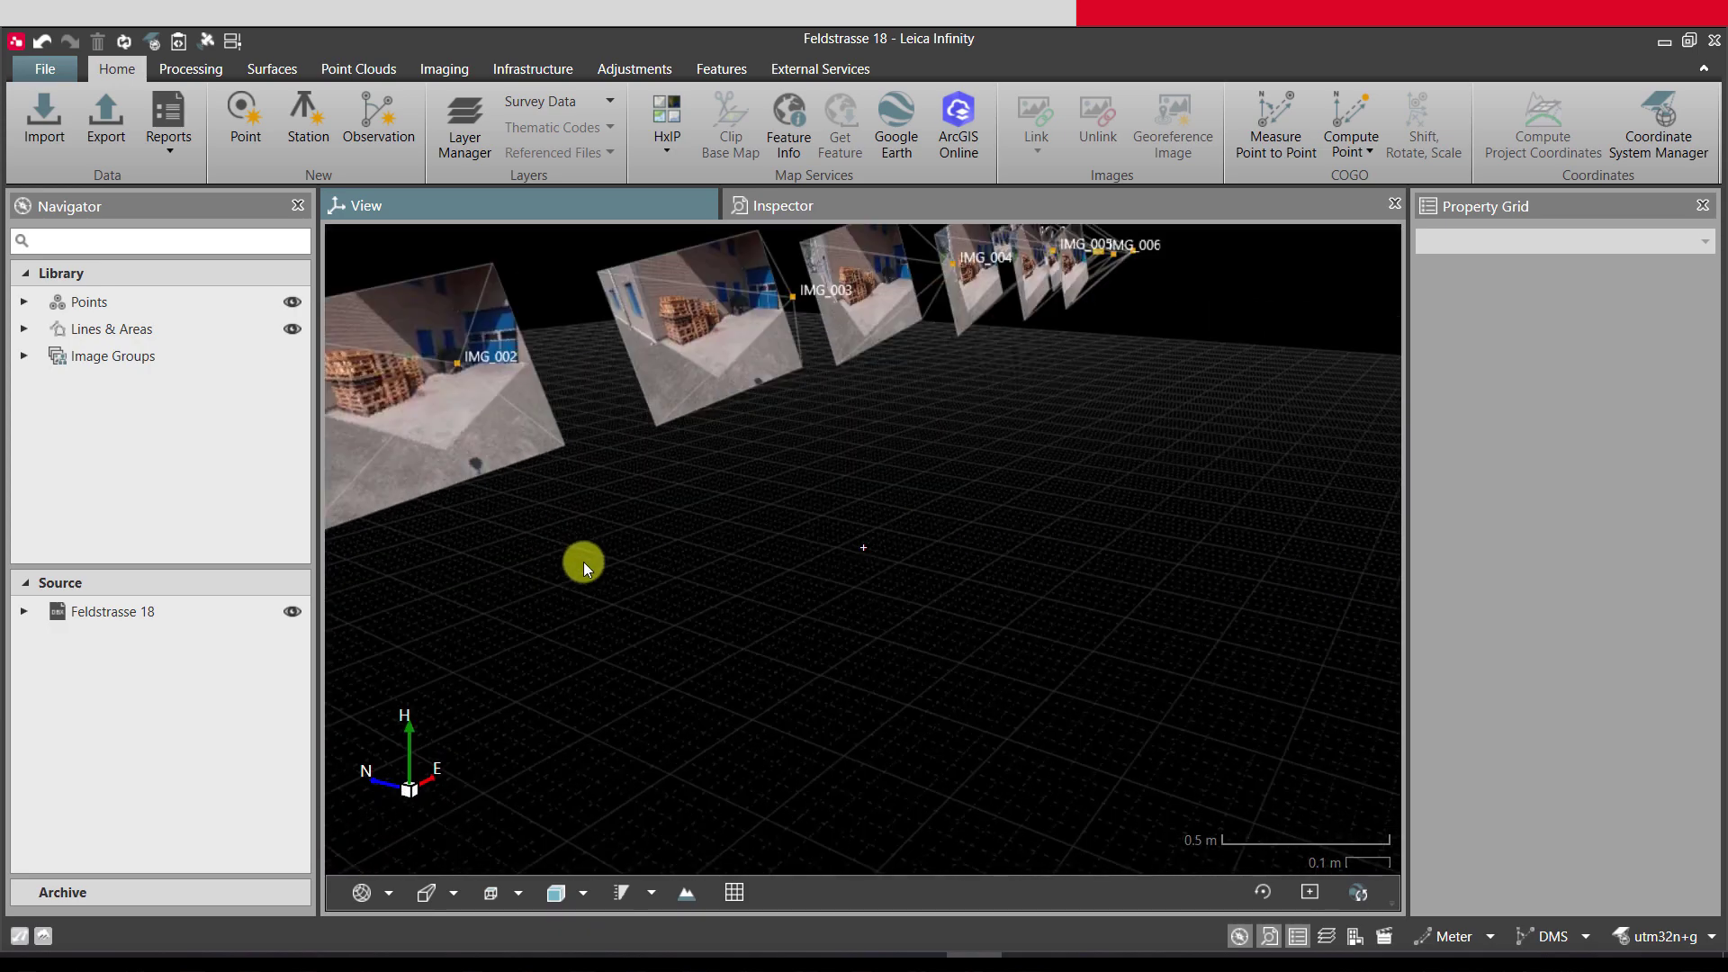
scroll(609, 564, "up", 3)
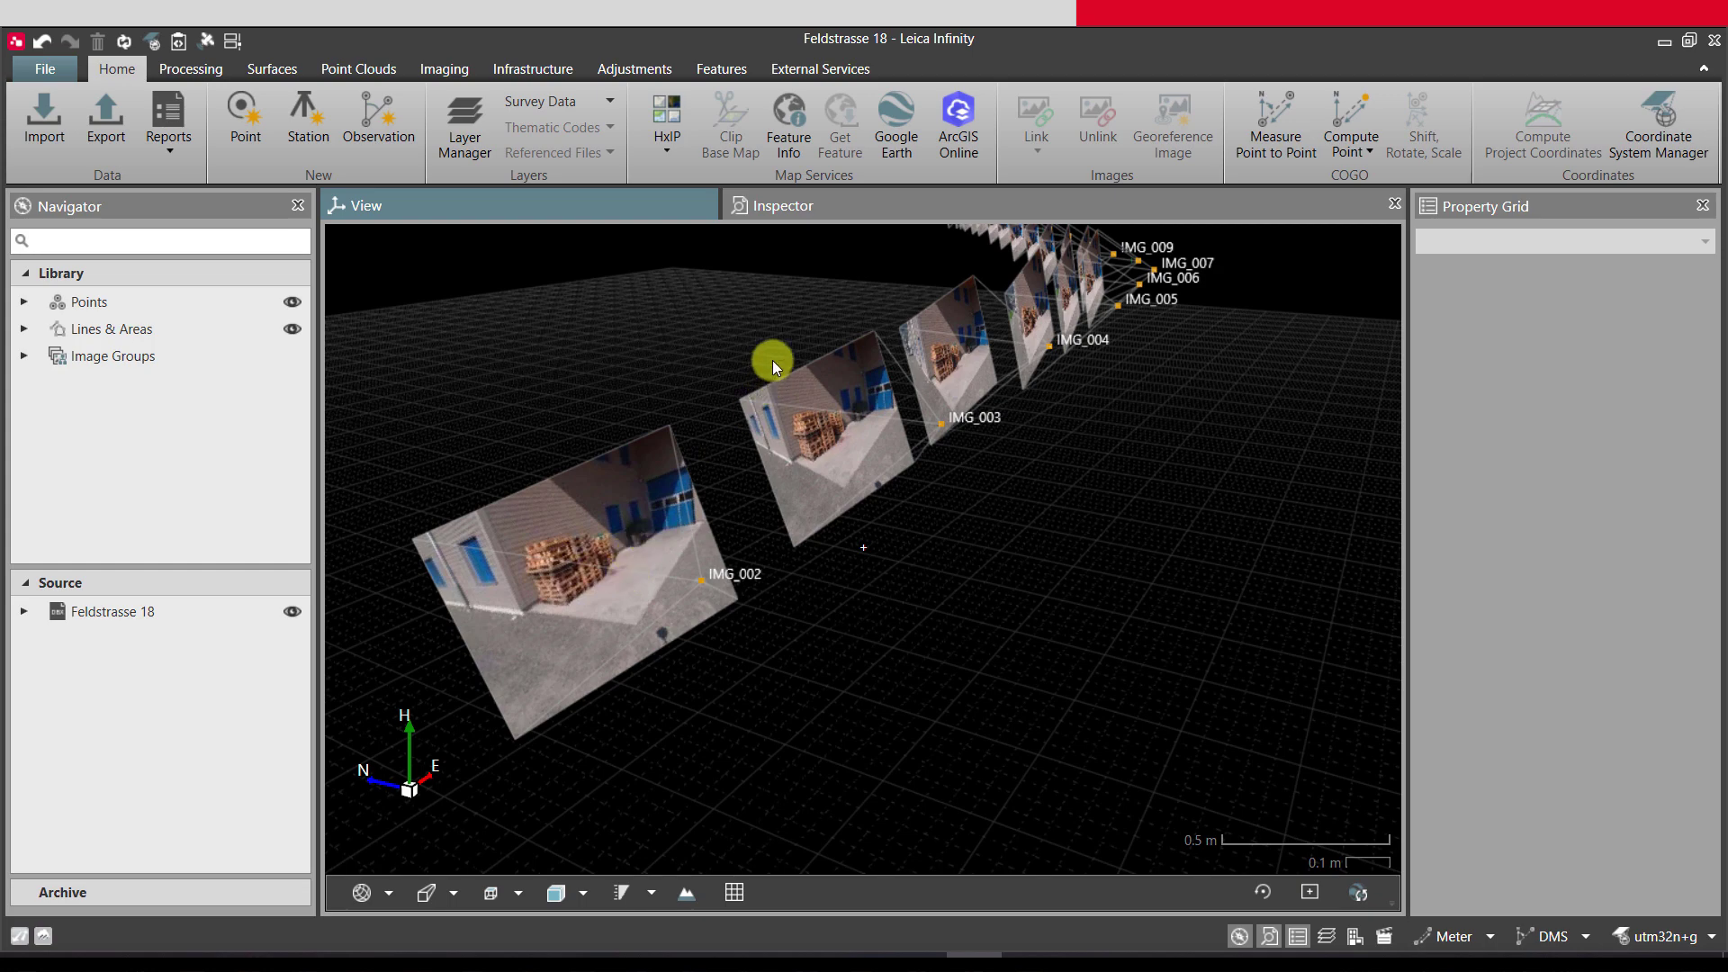
Review image IMG_002's properties, then show Image_Group_001 with its 22 oriented images
left_click(824, 203)
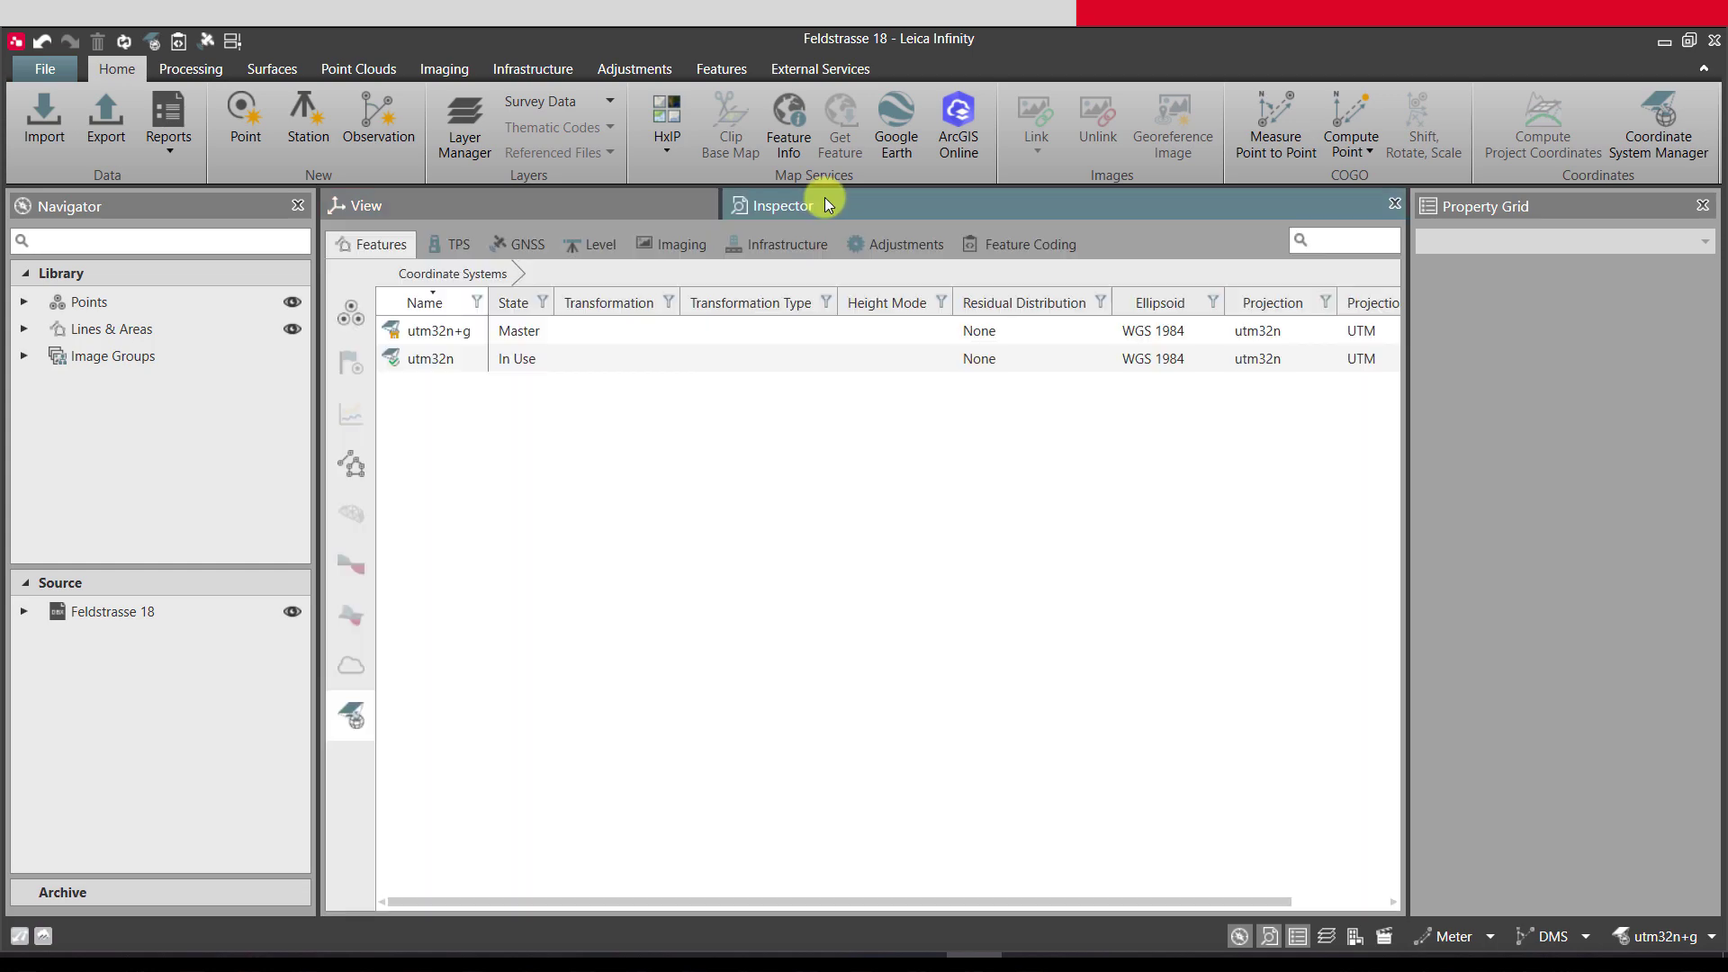
left_click(671, 243)
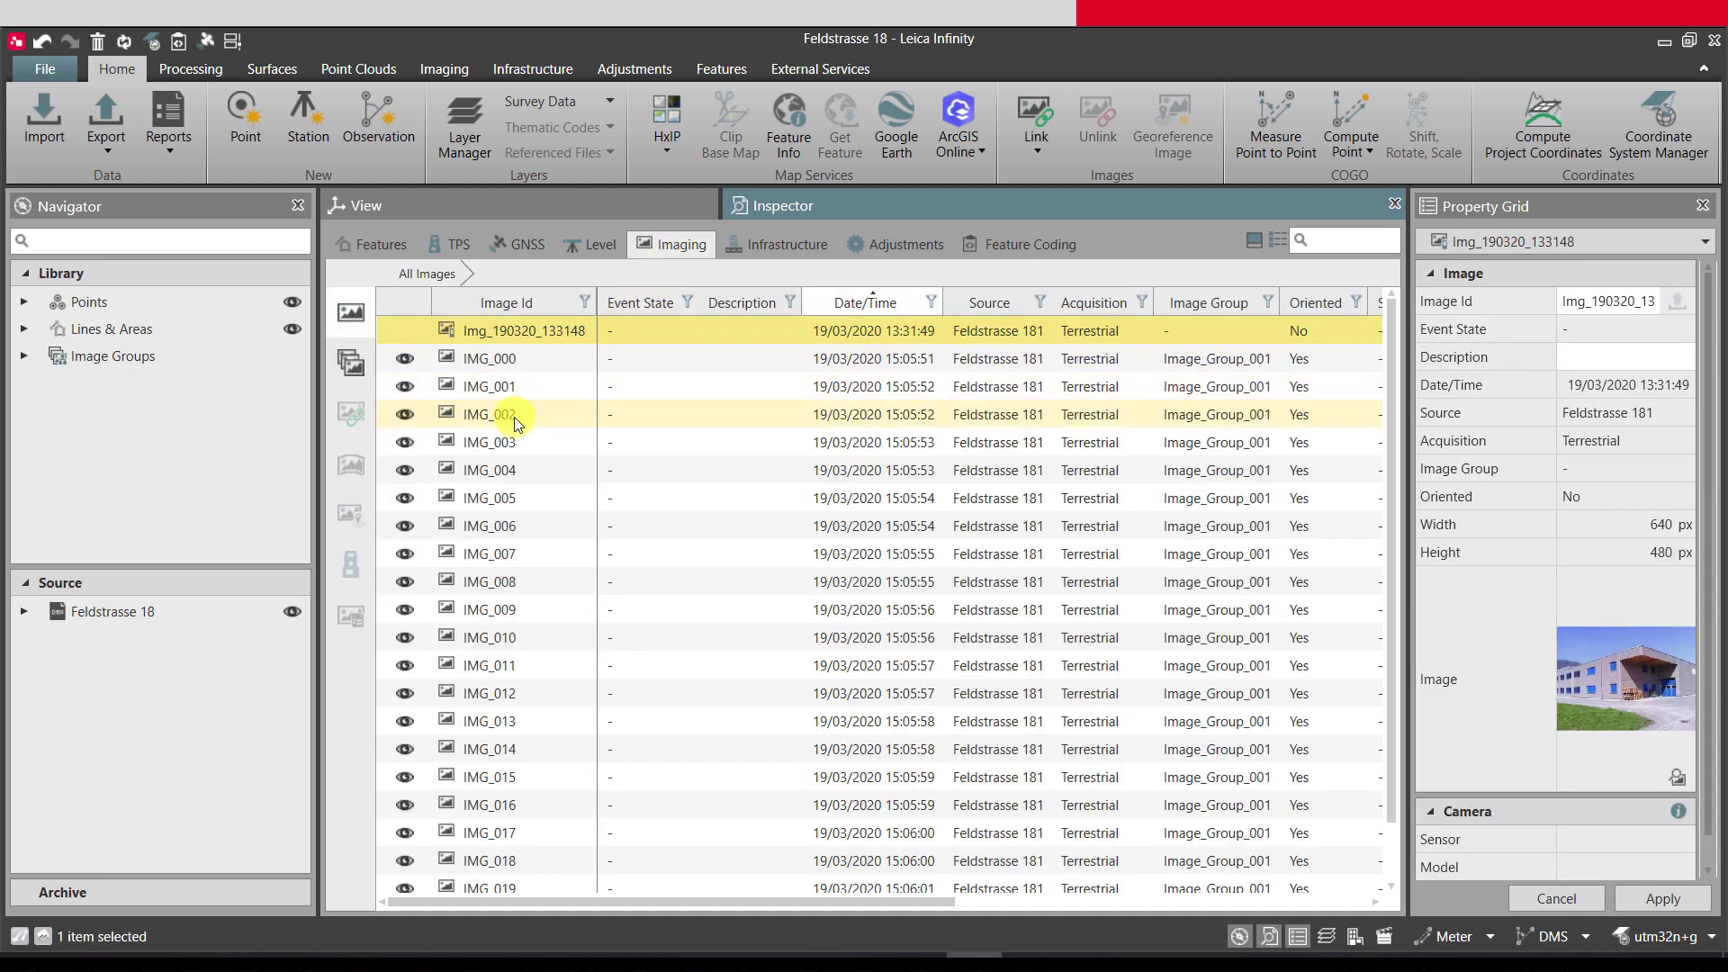
left_click(515, 418)
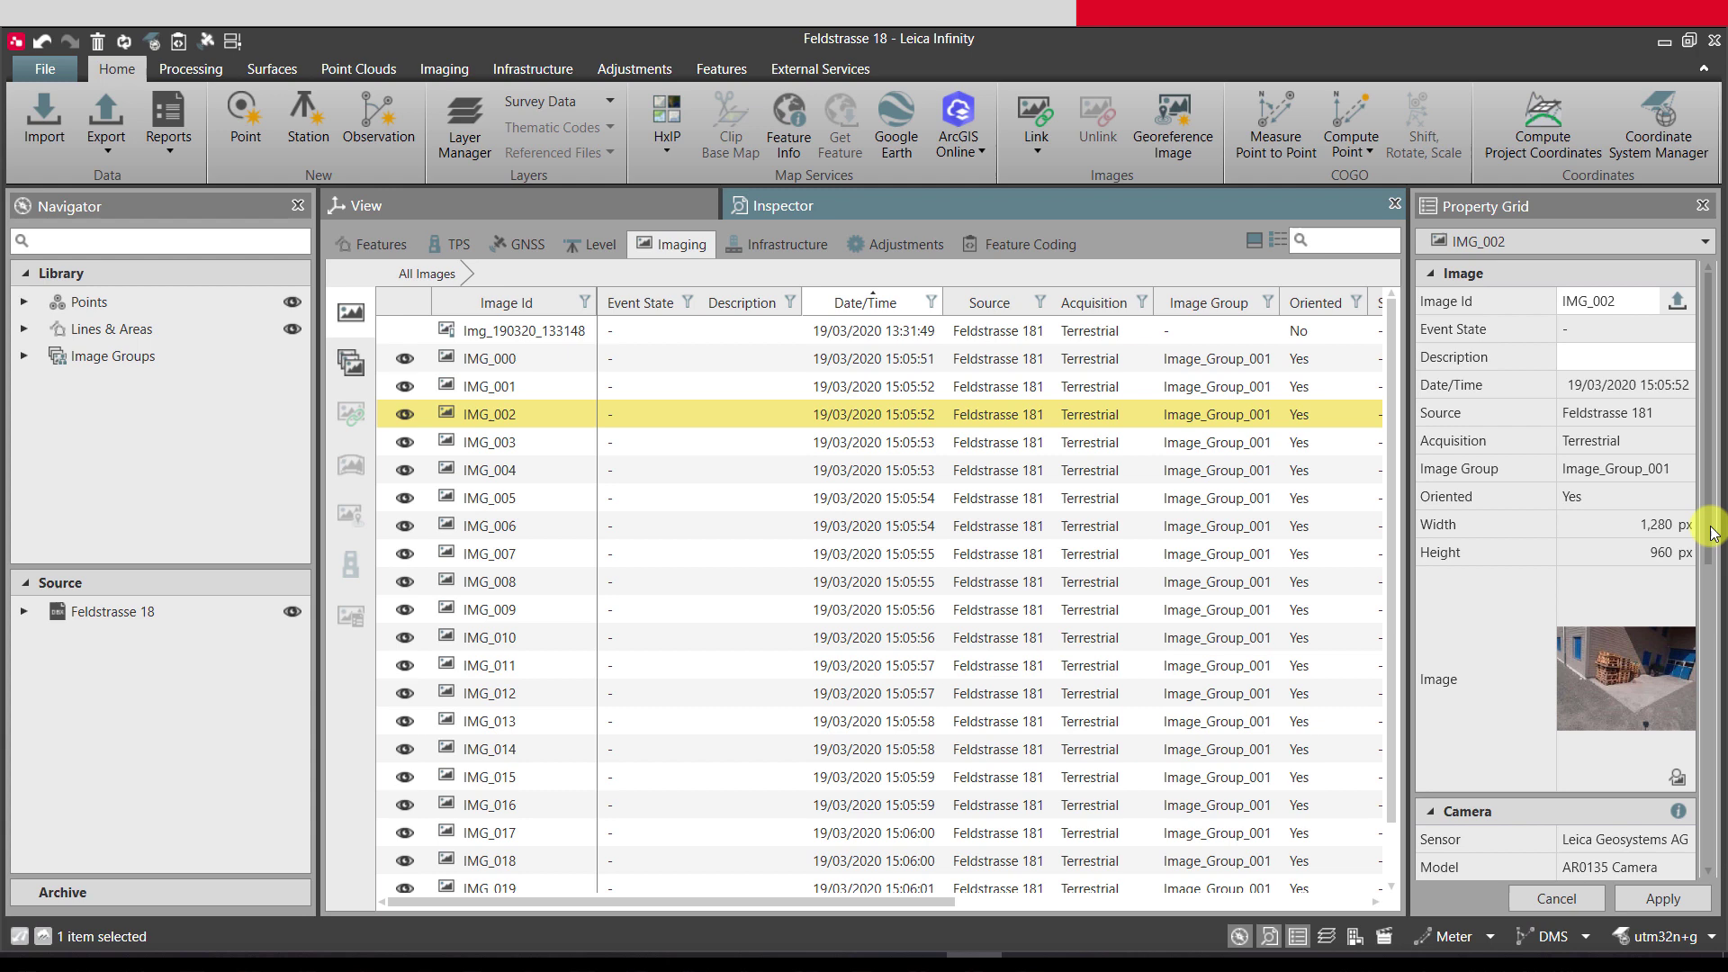
scroll(1712, 498, "down", 1)
left_click_drag(1712, 498, 1704, 815)
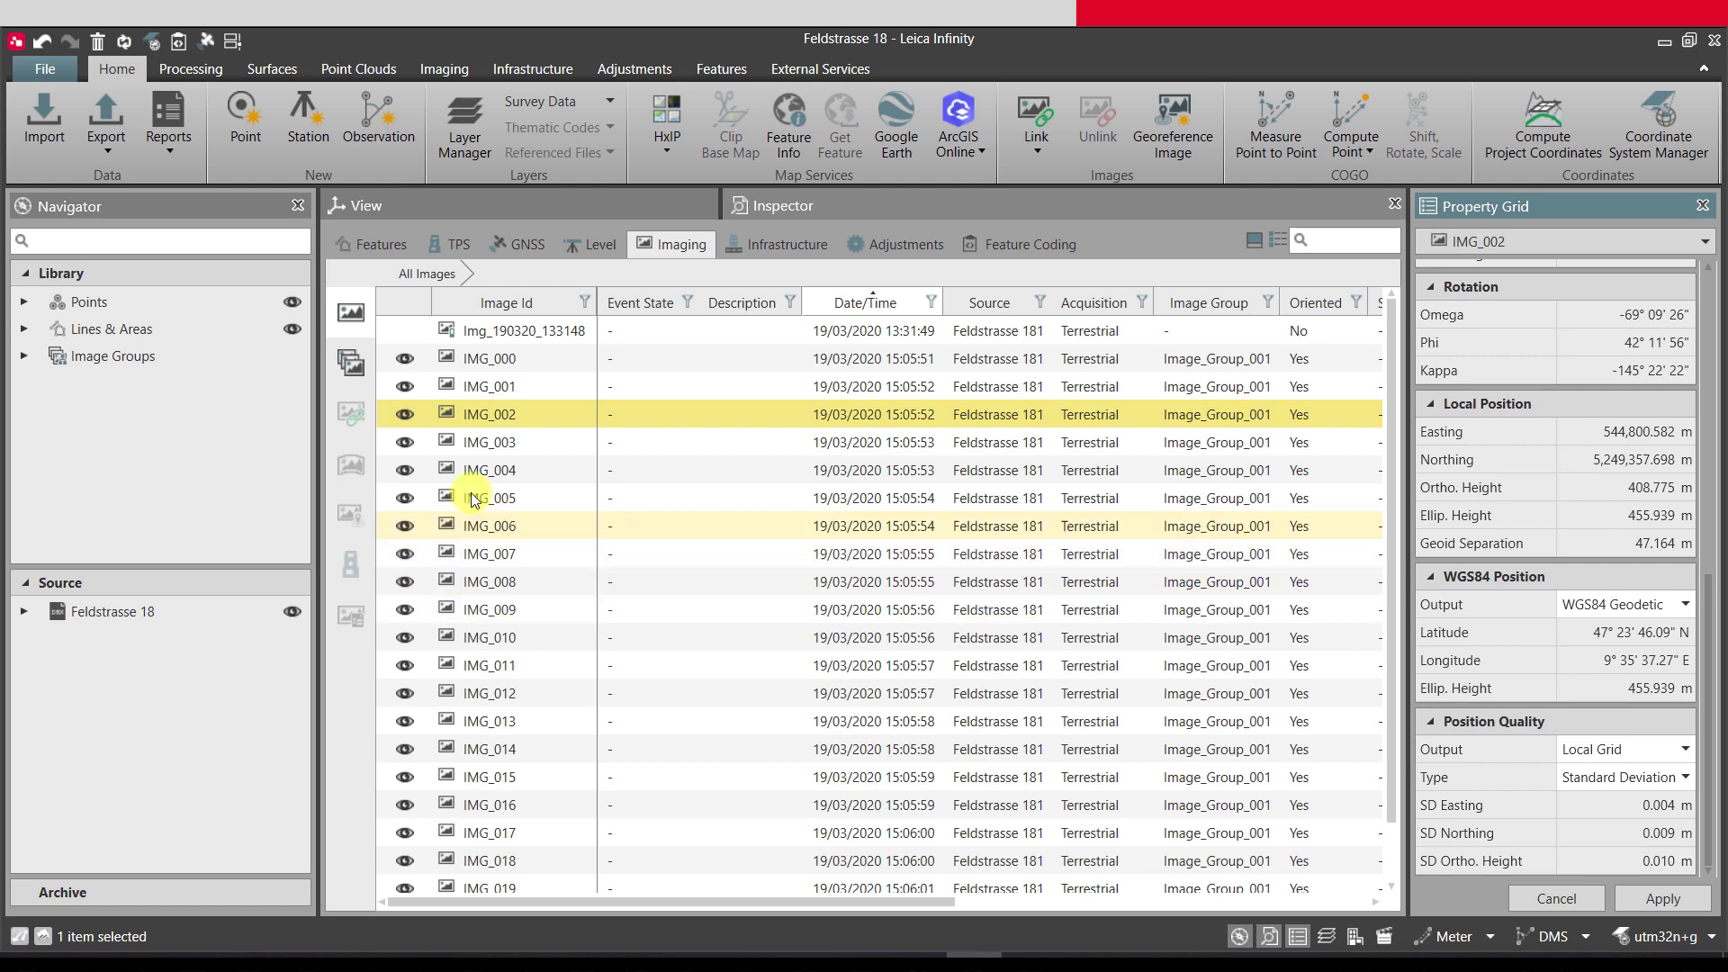
left_click(352, 362)
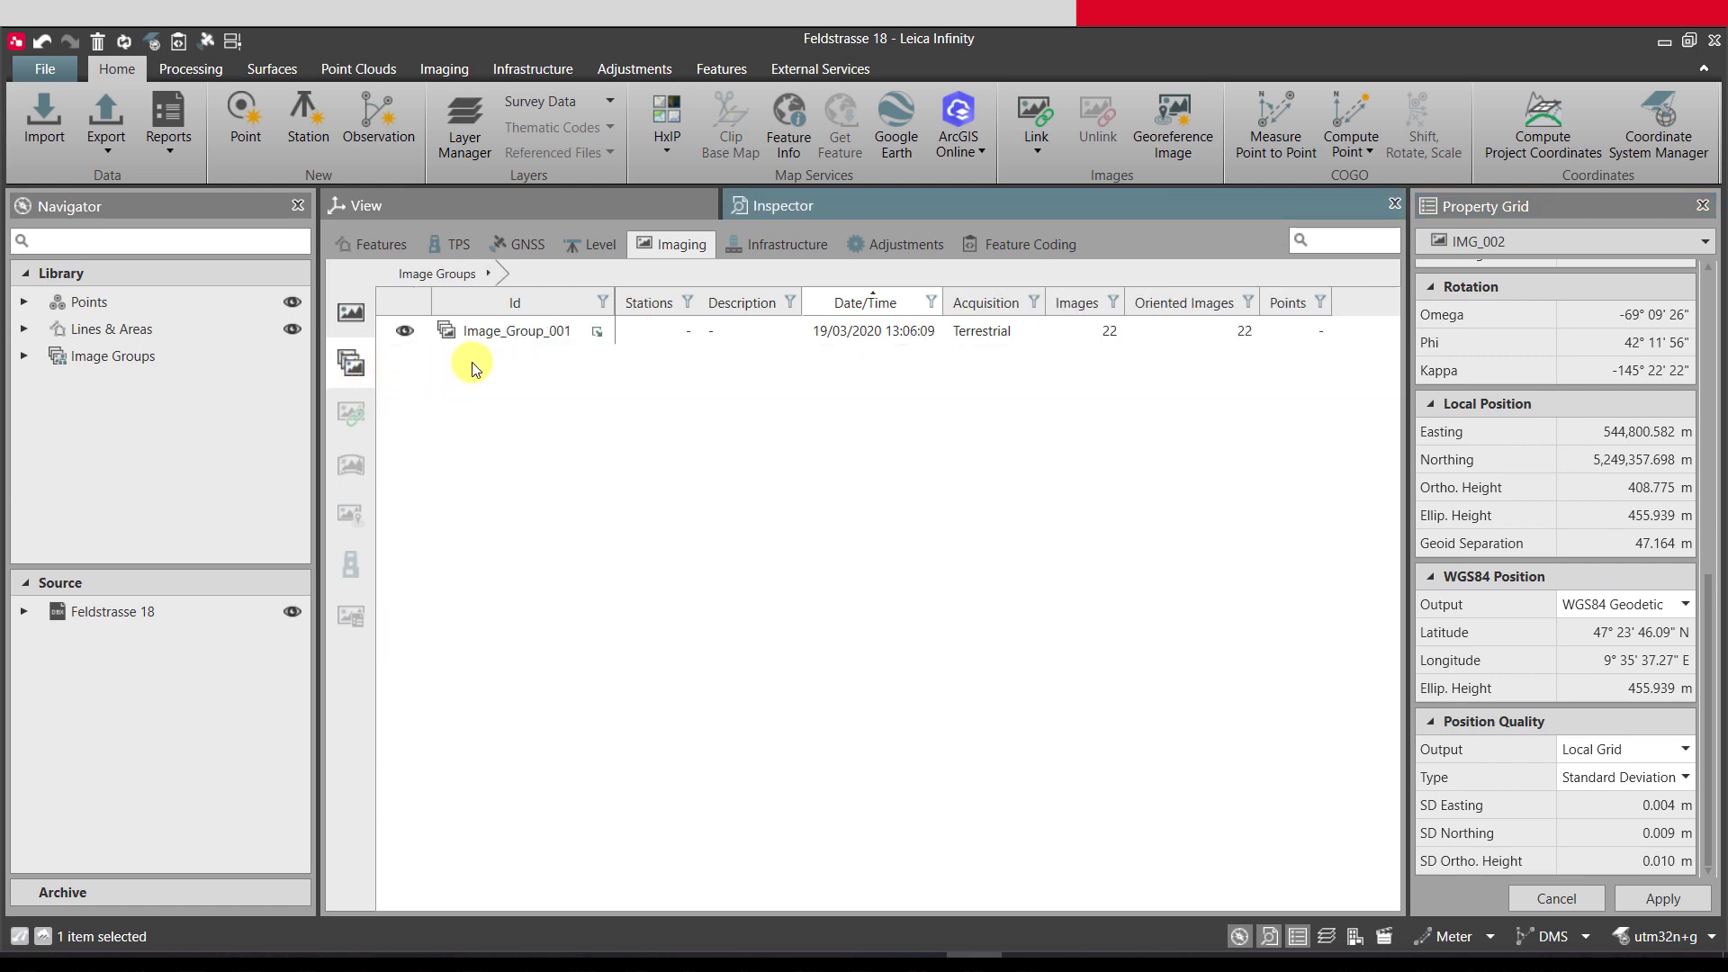
left_click(519, 336)
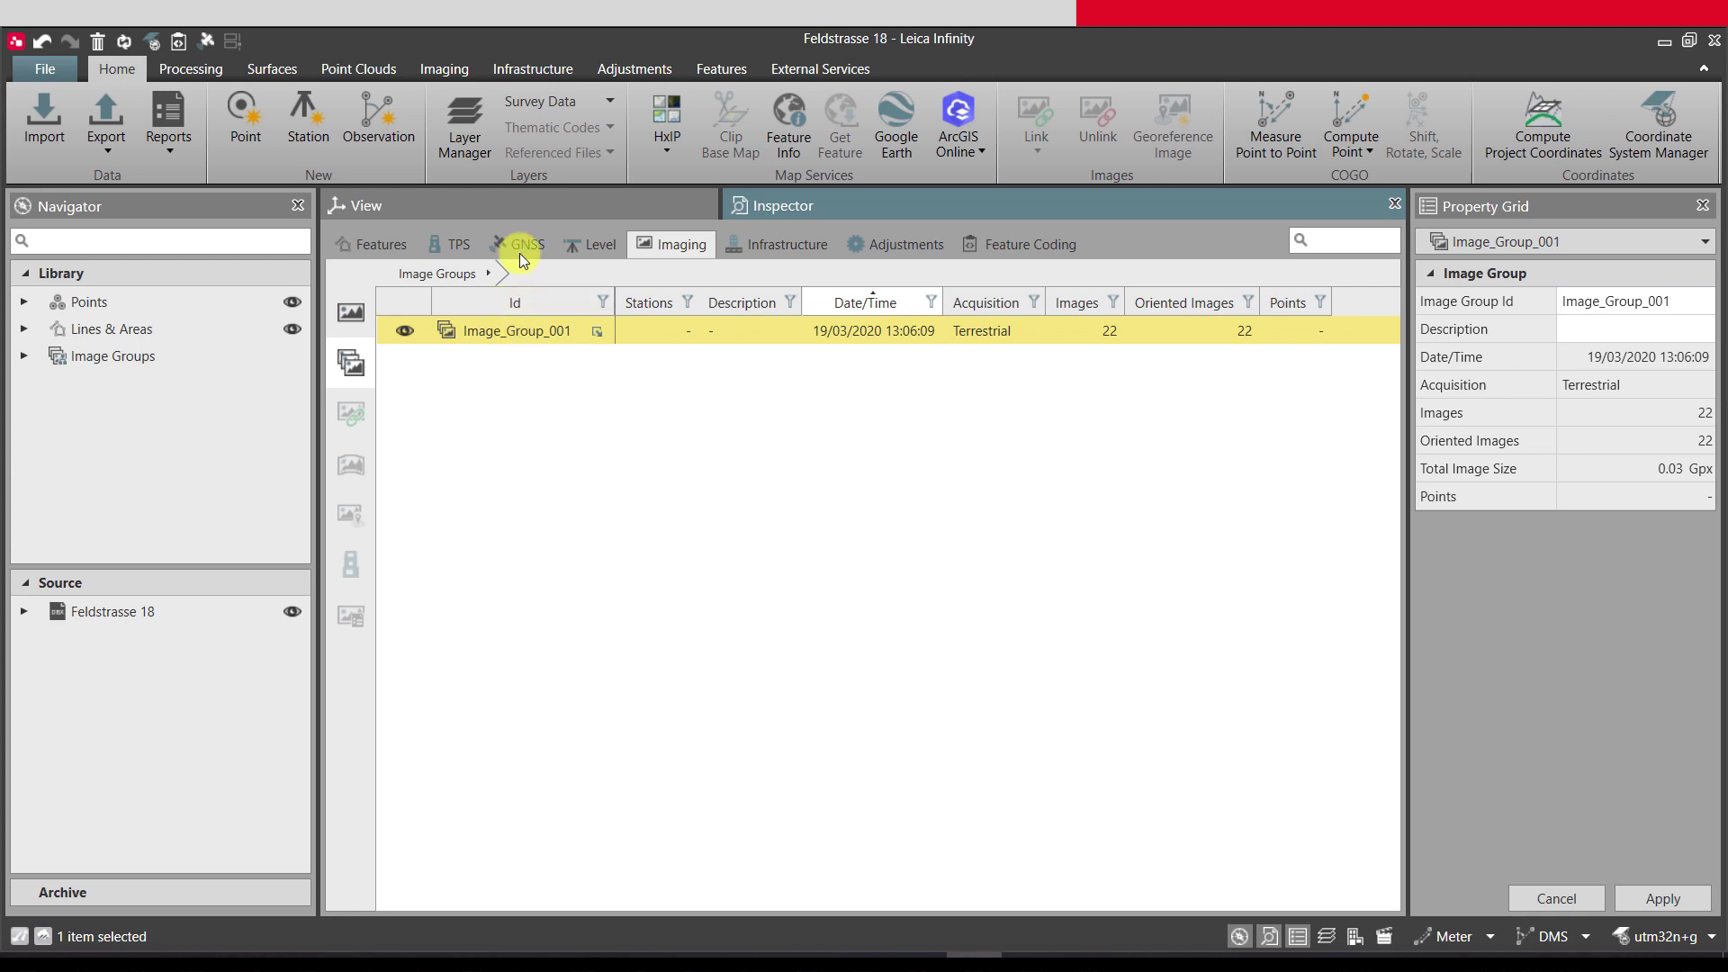
Start a new point in Image_Group_001 and mark GS0007 on the ground beside the pallets in IMG_000
left_click(437, 70)
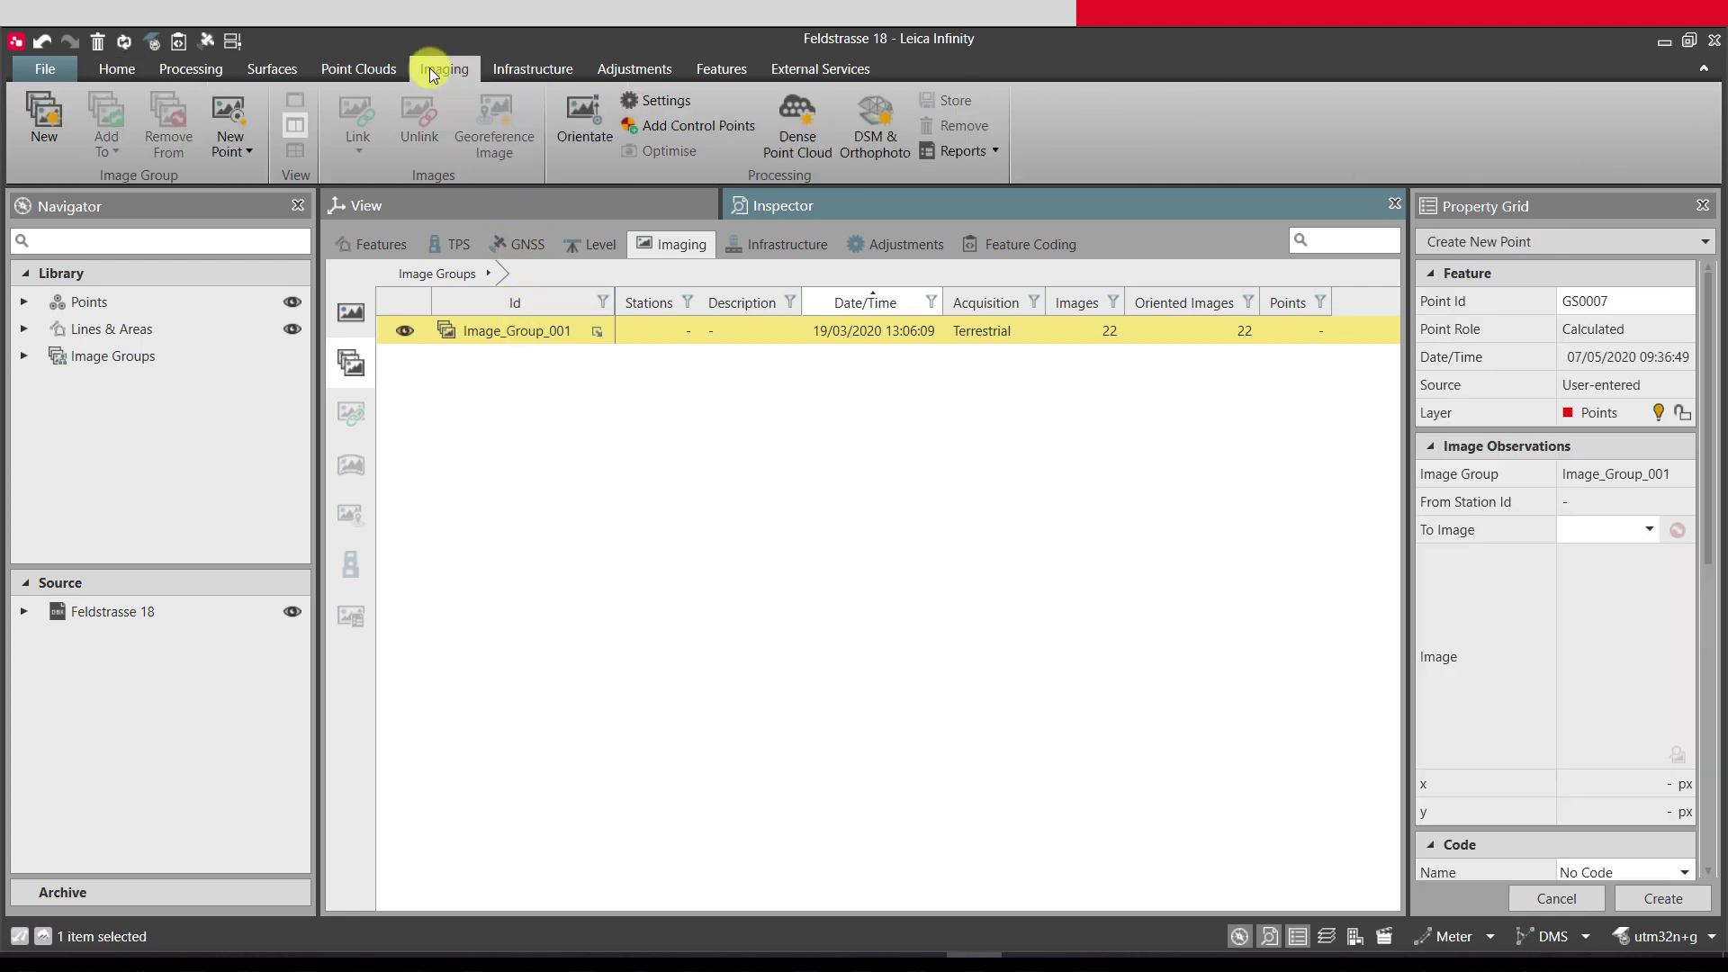
left_click(241, 154)
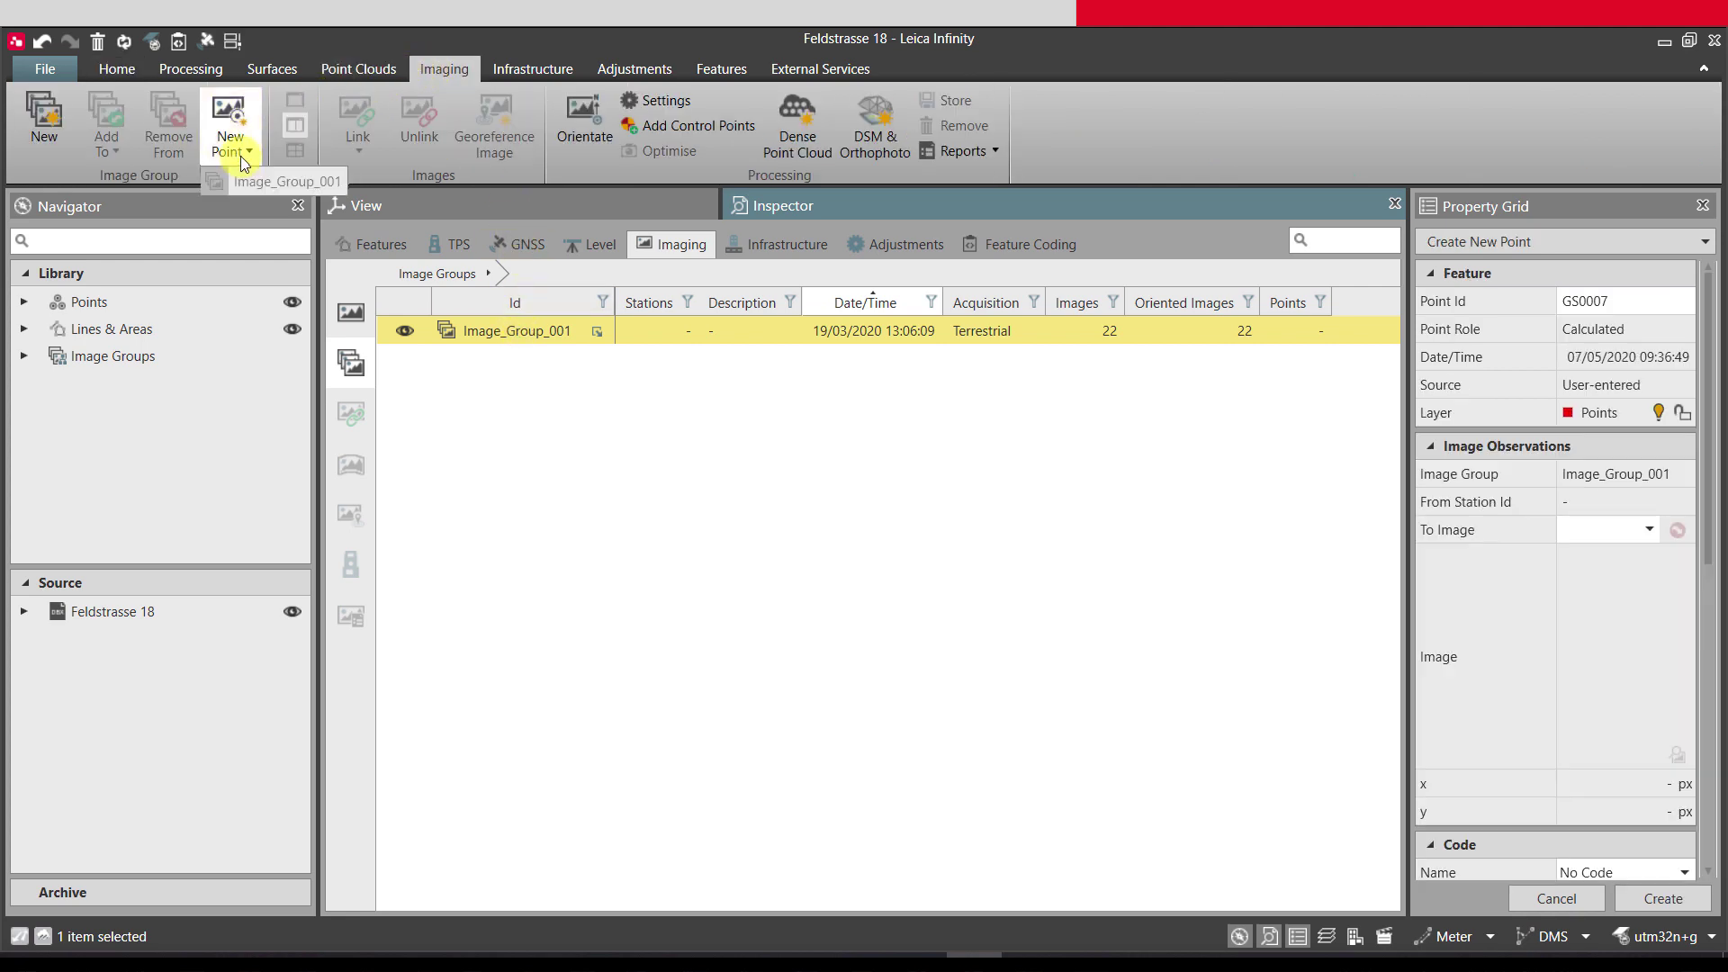
left_click(272, 180)
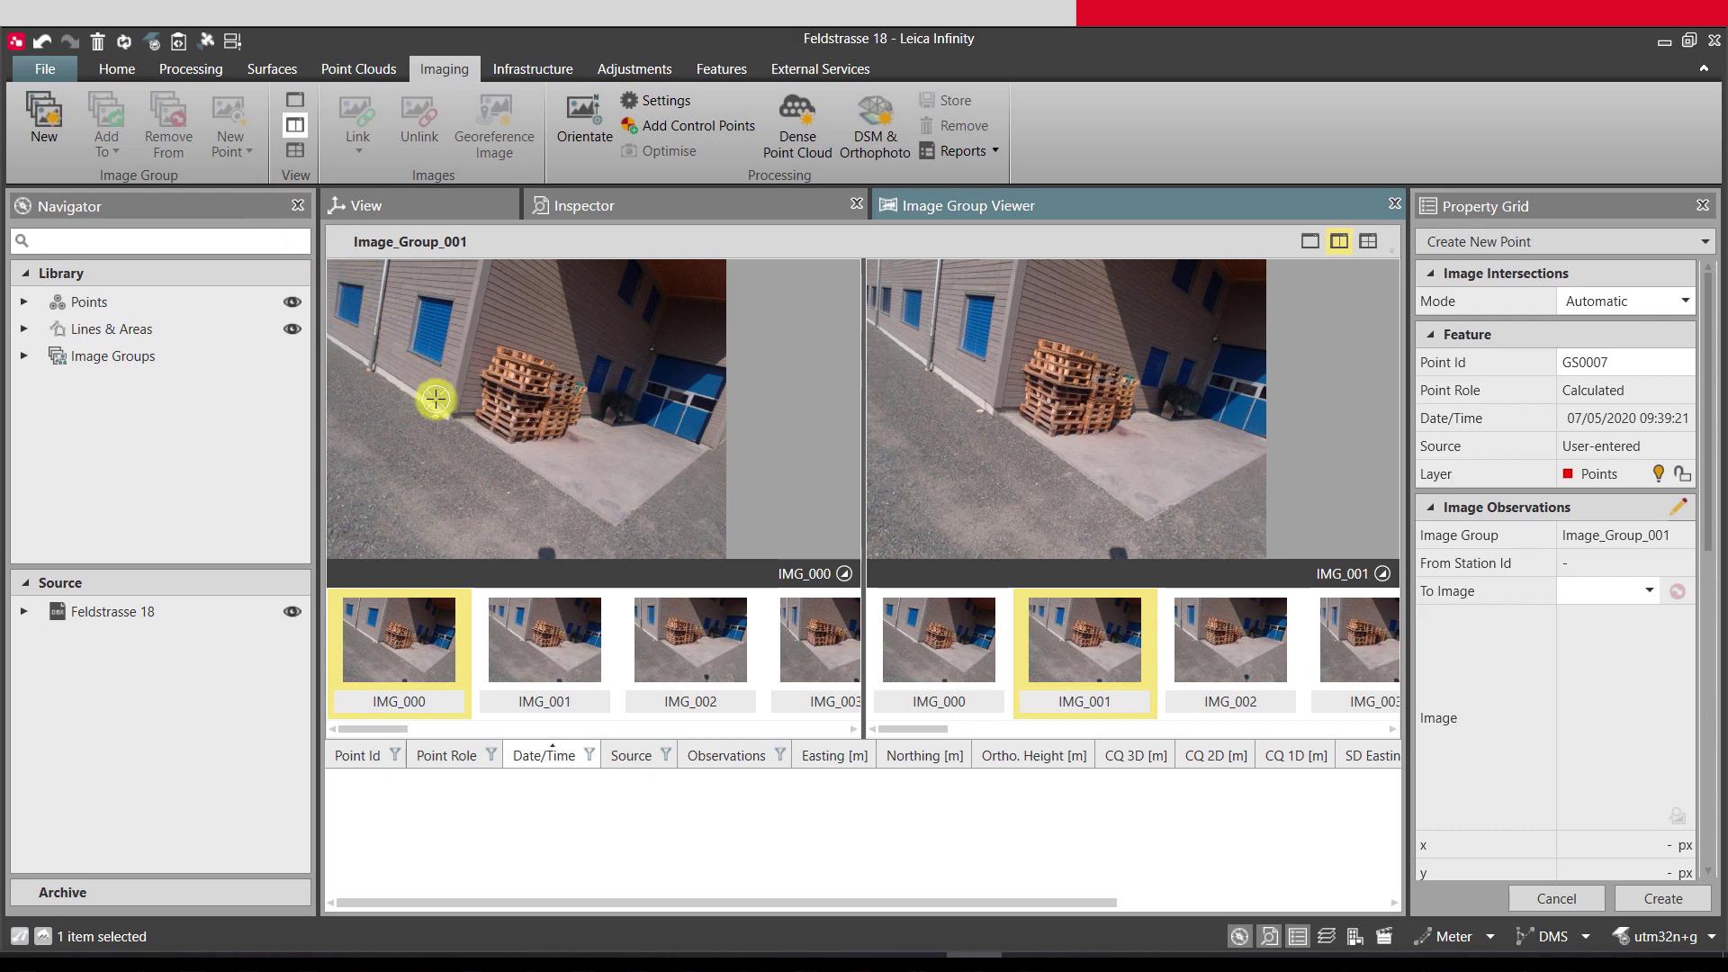
scroll(436, 400, "up", 2)
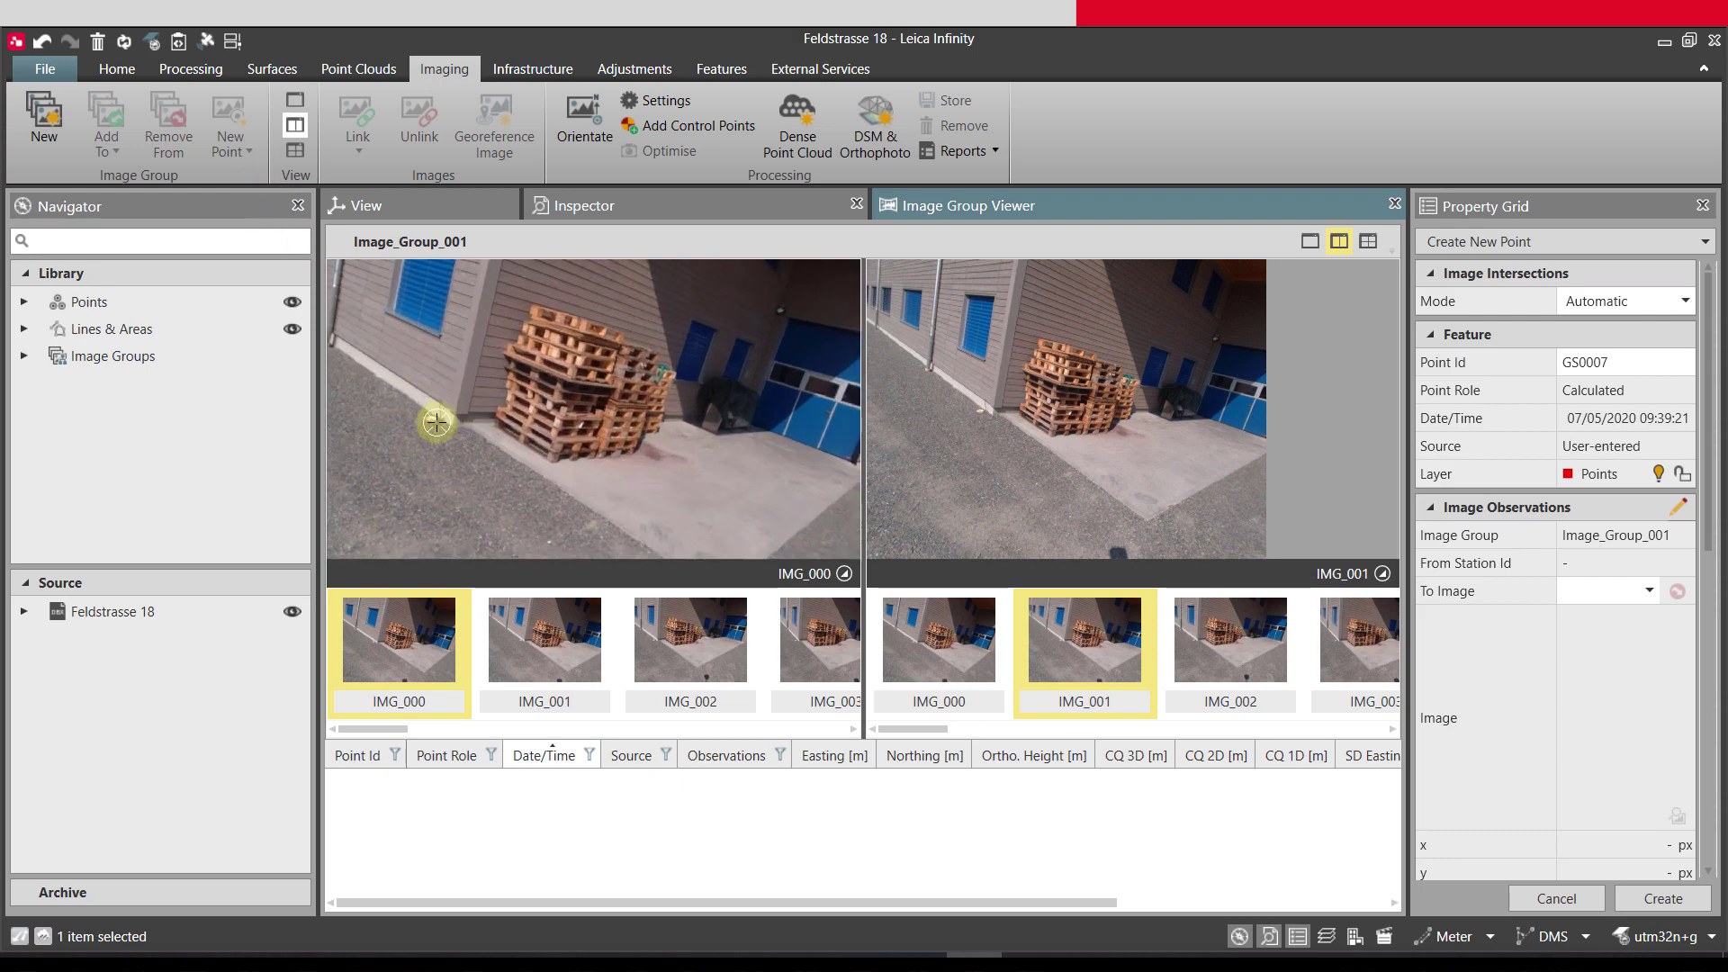
scroll(436, 422, "up", 4)
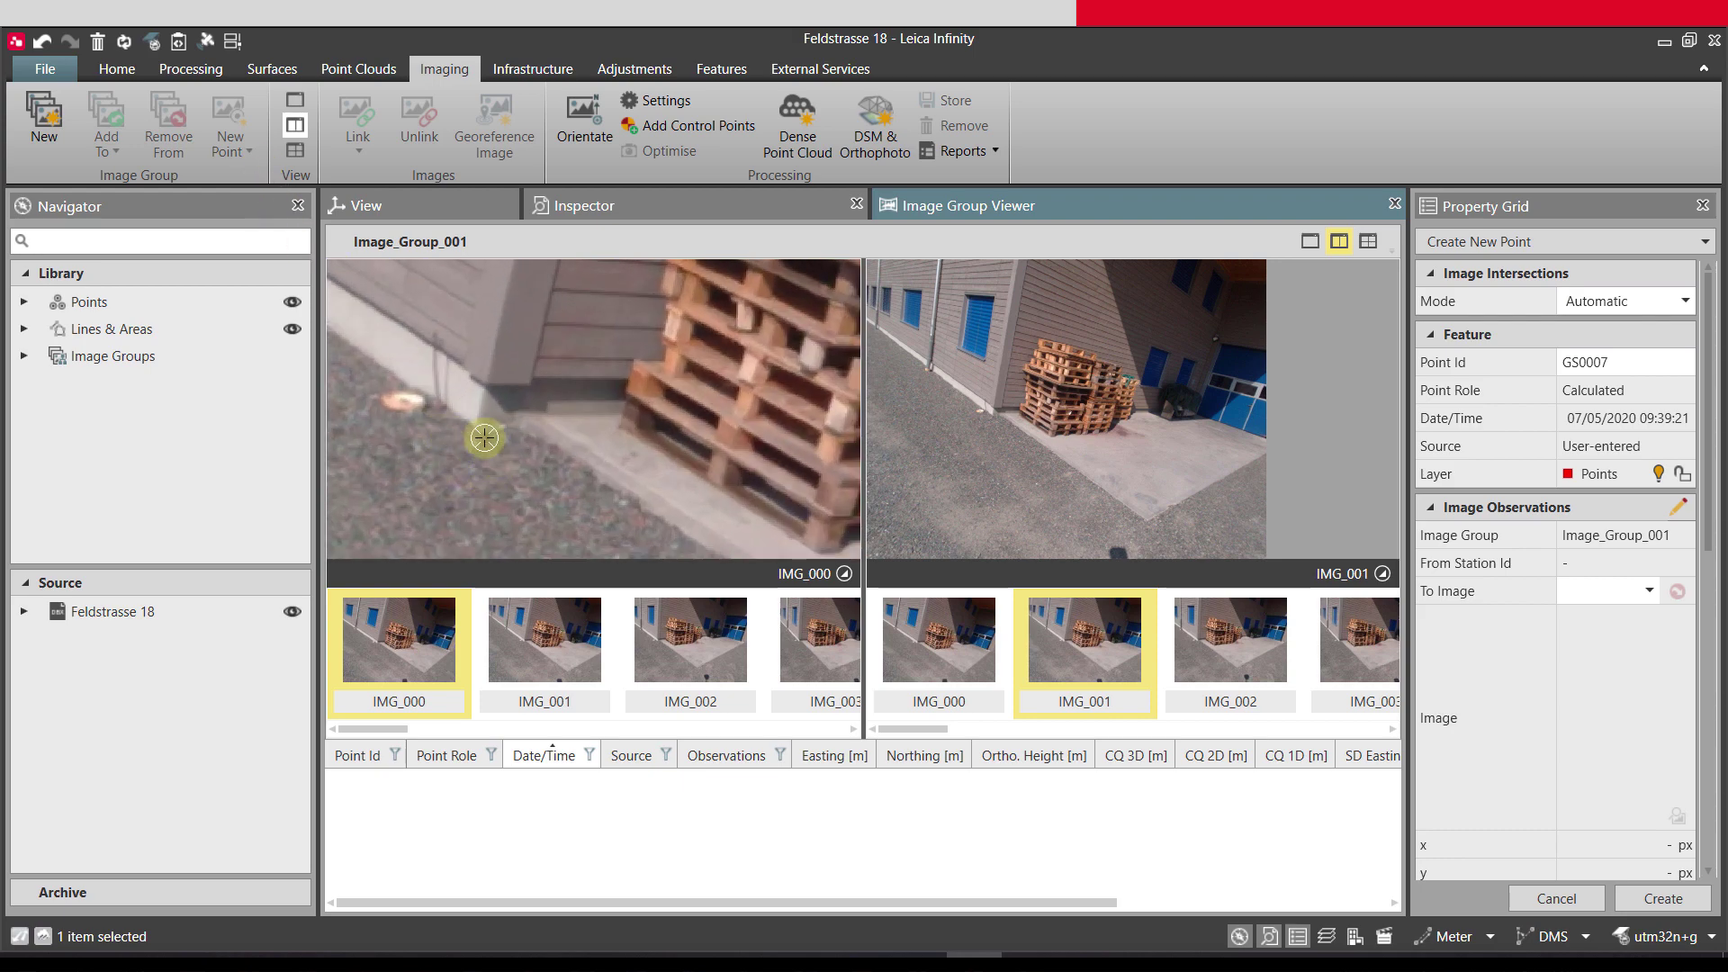
left_click(470, 423)
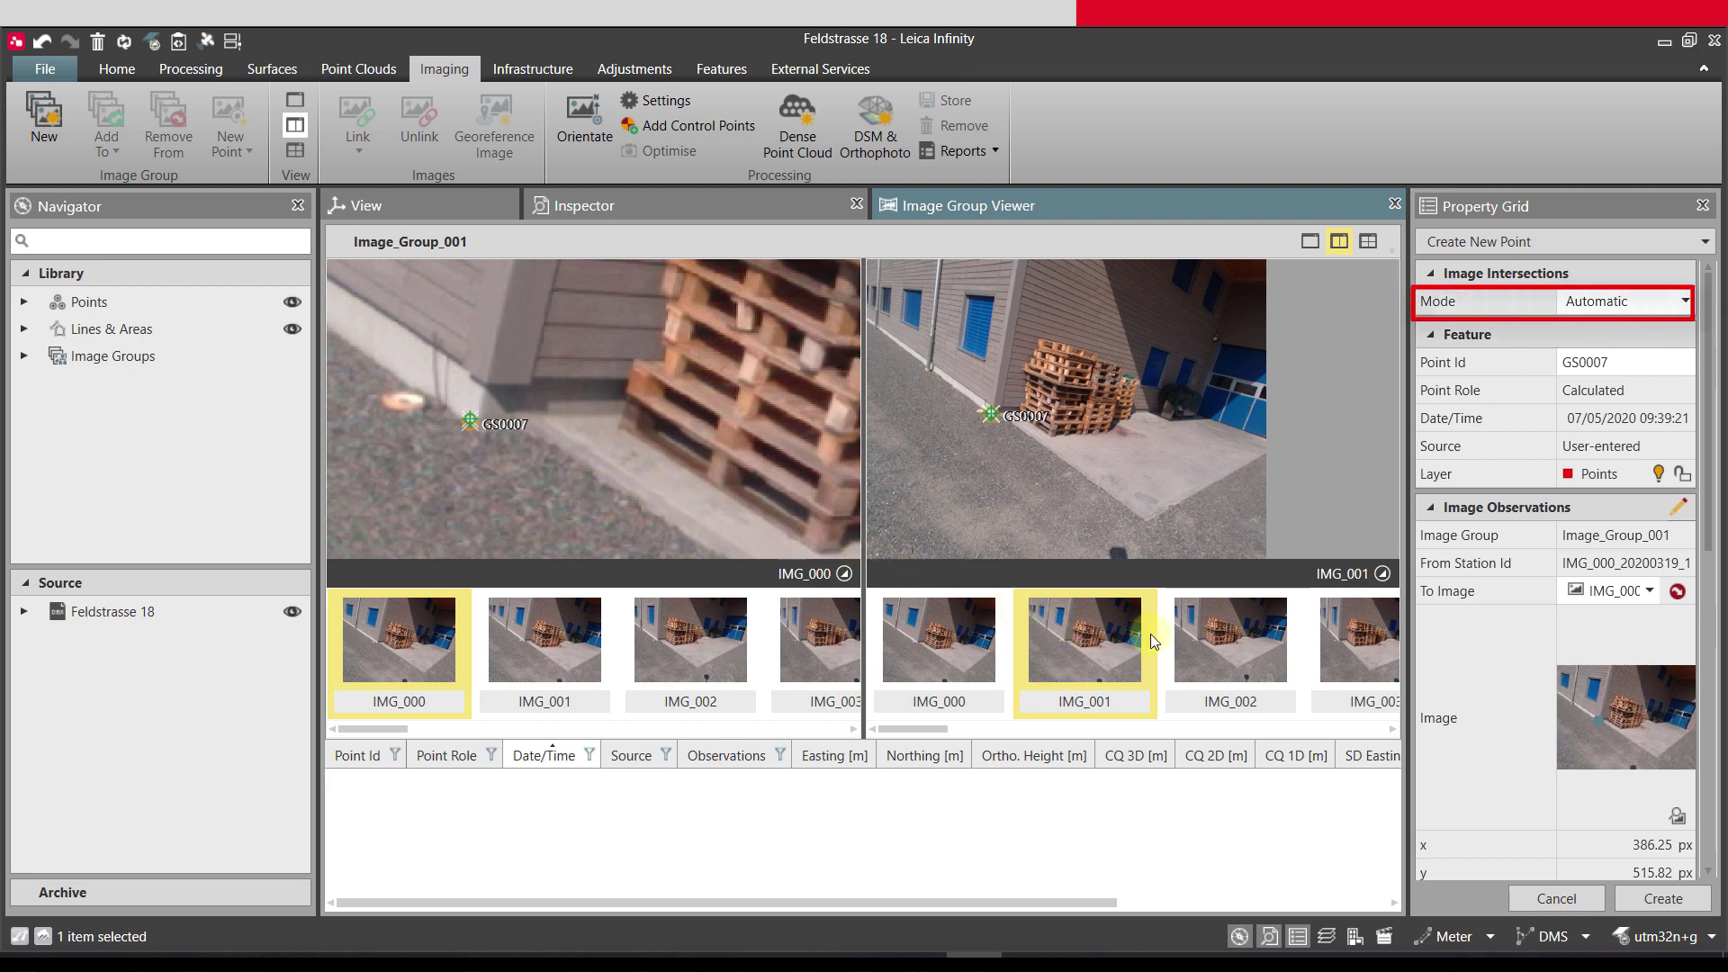
Mark GS0007 at the same ground spot in image IMG_004
left_click(1215, 642)
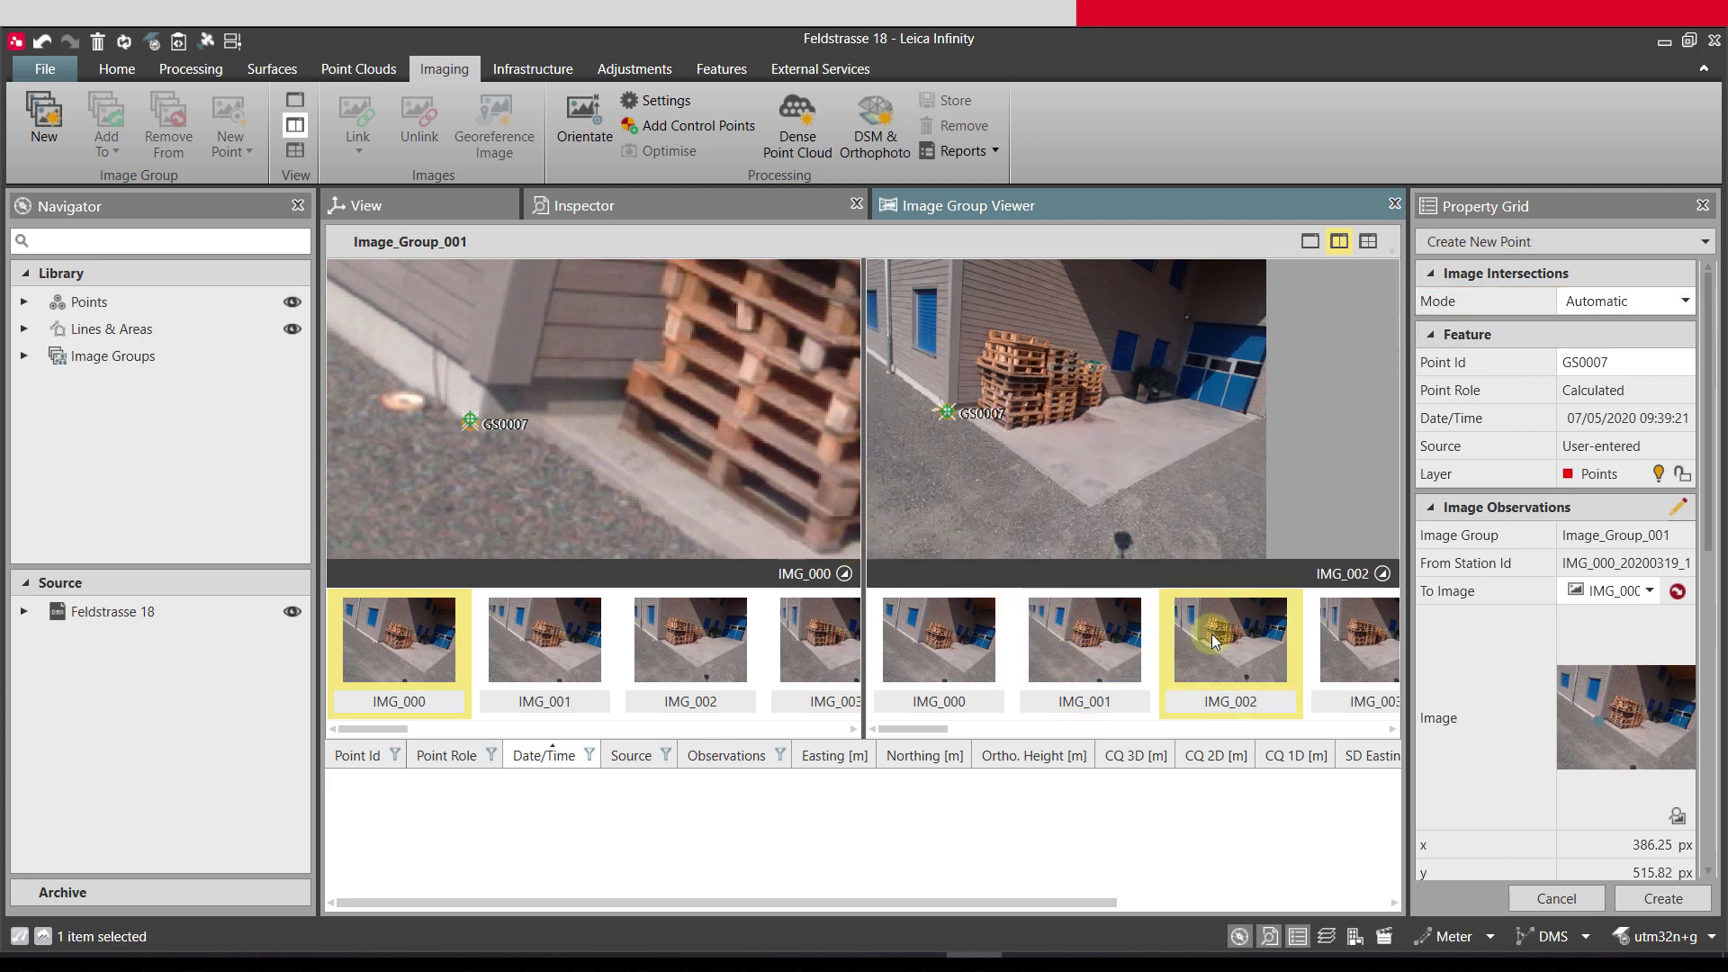
left_click(1348, 633)
left_click(1377, 729)
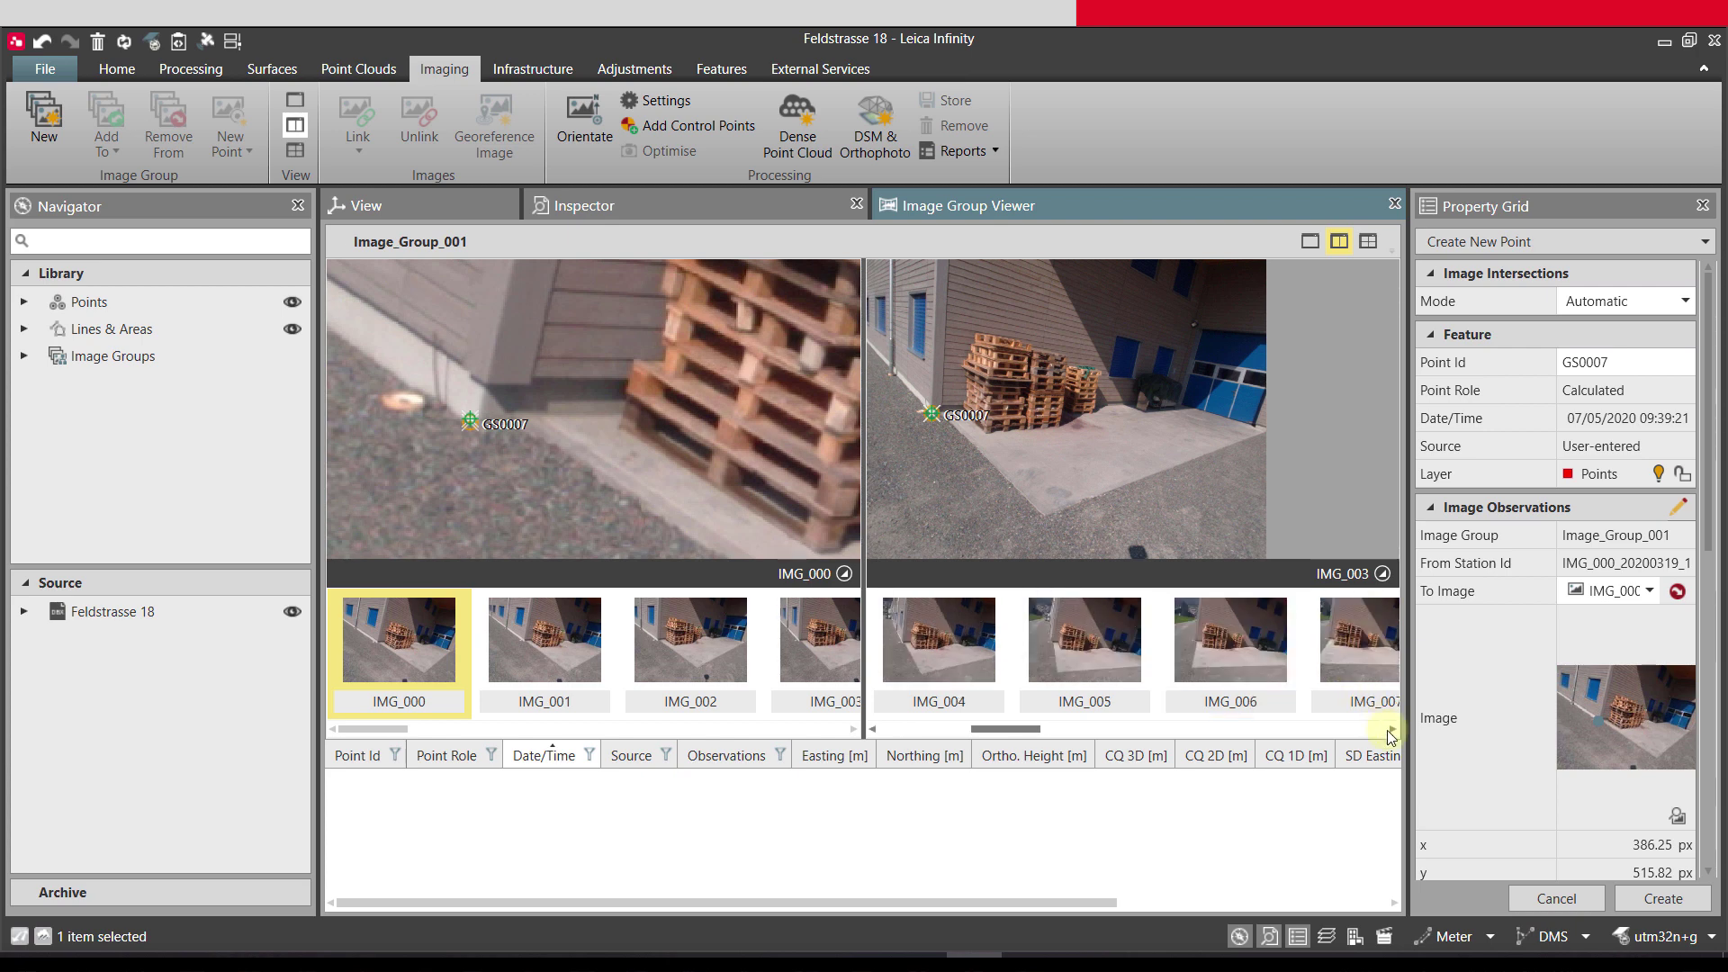
left_click(965, 648)
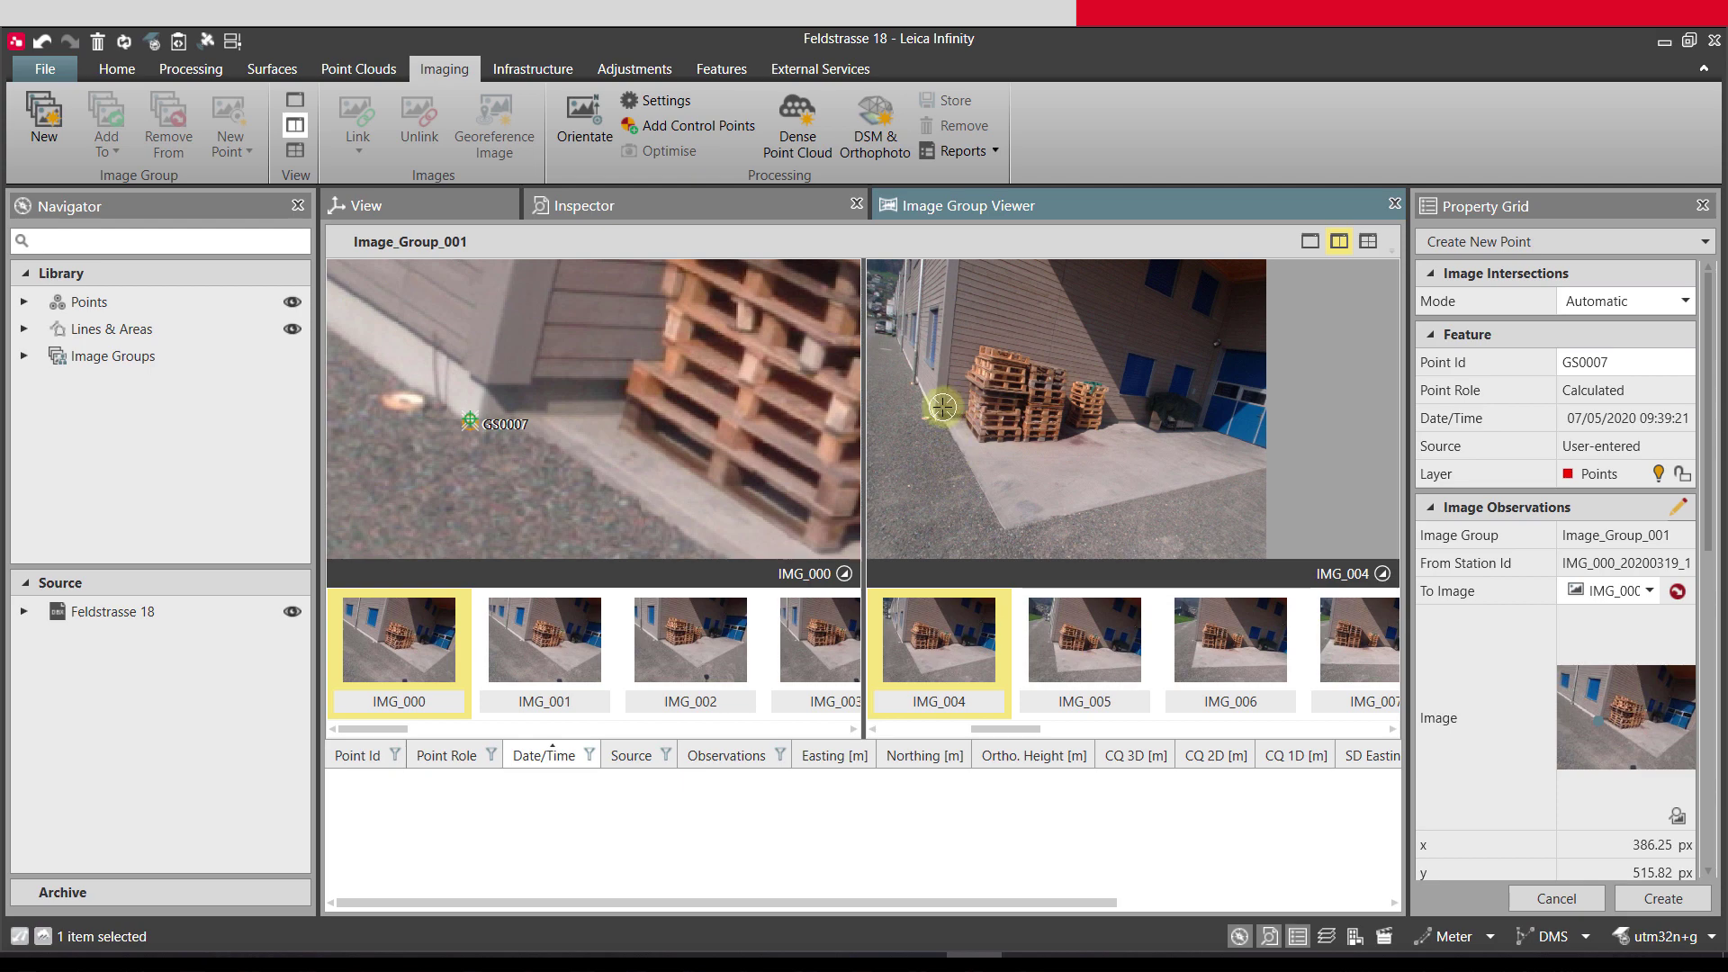
scroll(929, 415, "up", 3)
scroll(929, 415, "up", 3)
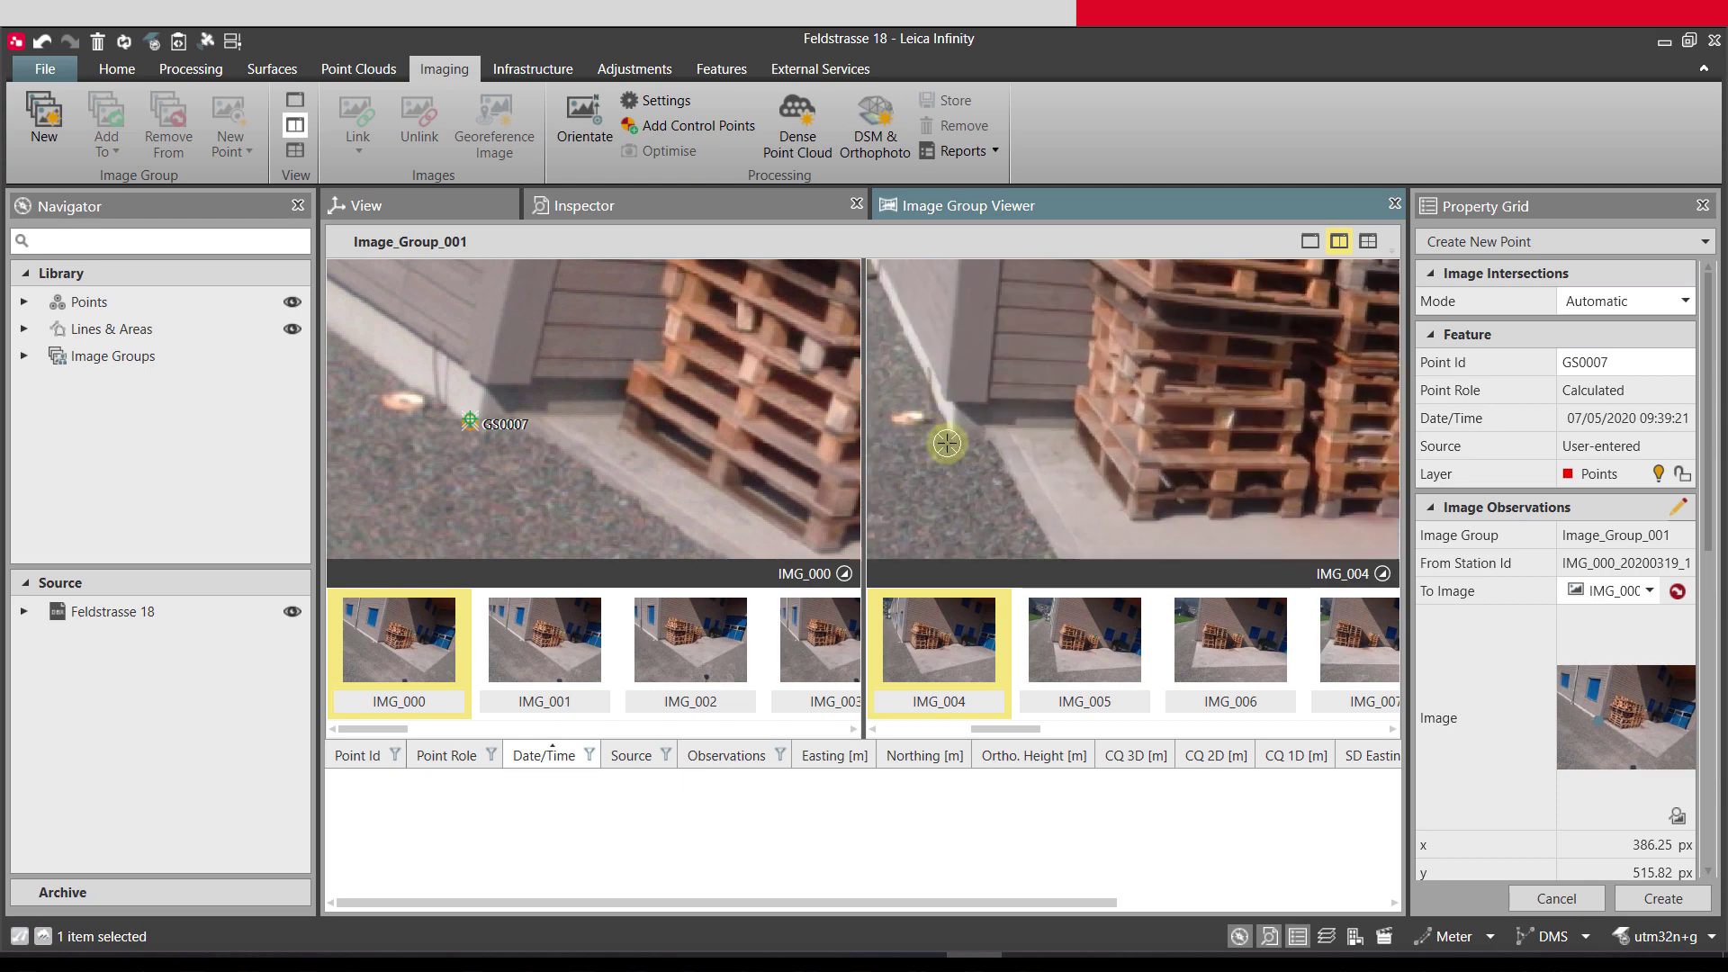
left_click(946, 433)
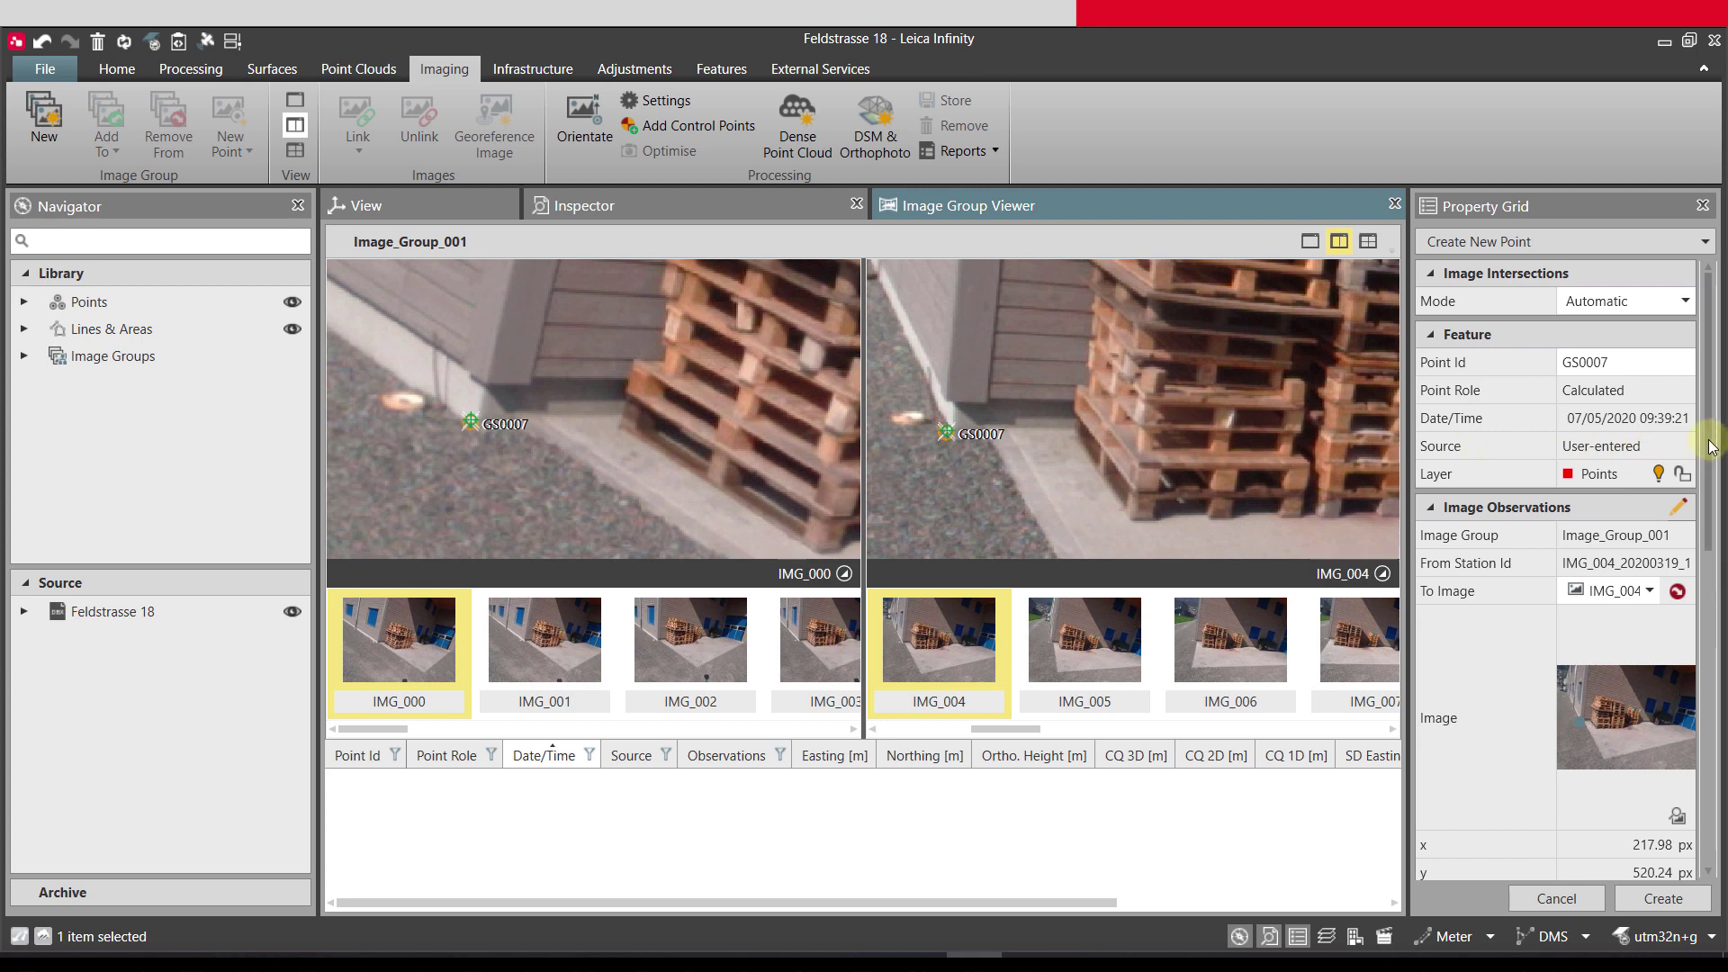
Create point GS0007 from its image observations, now listed with 5 observations
scroll(1713, 453, "down", 1)
left_click_drag(1713, 453, 1713, 793)
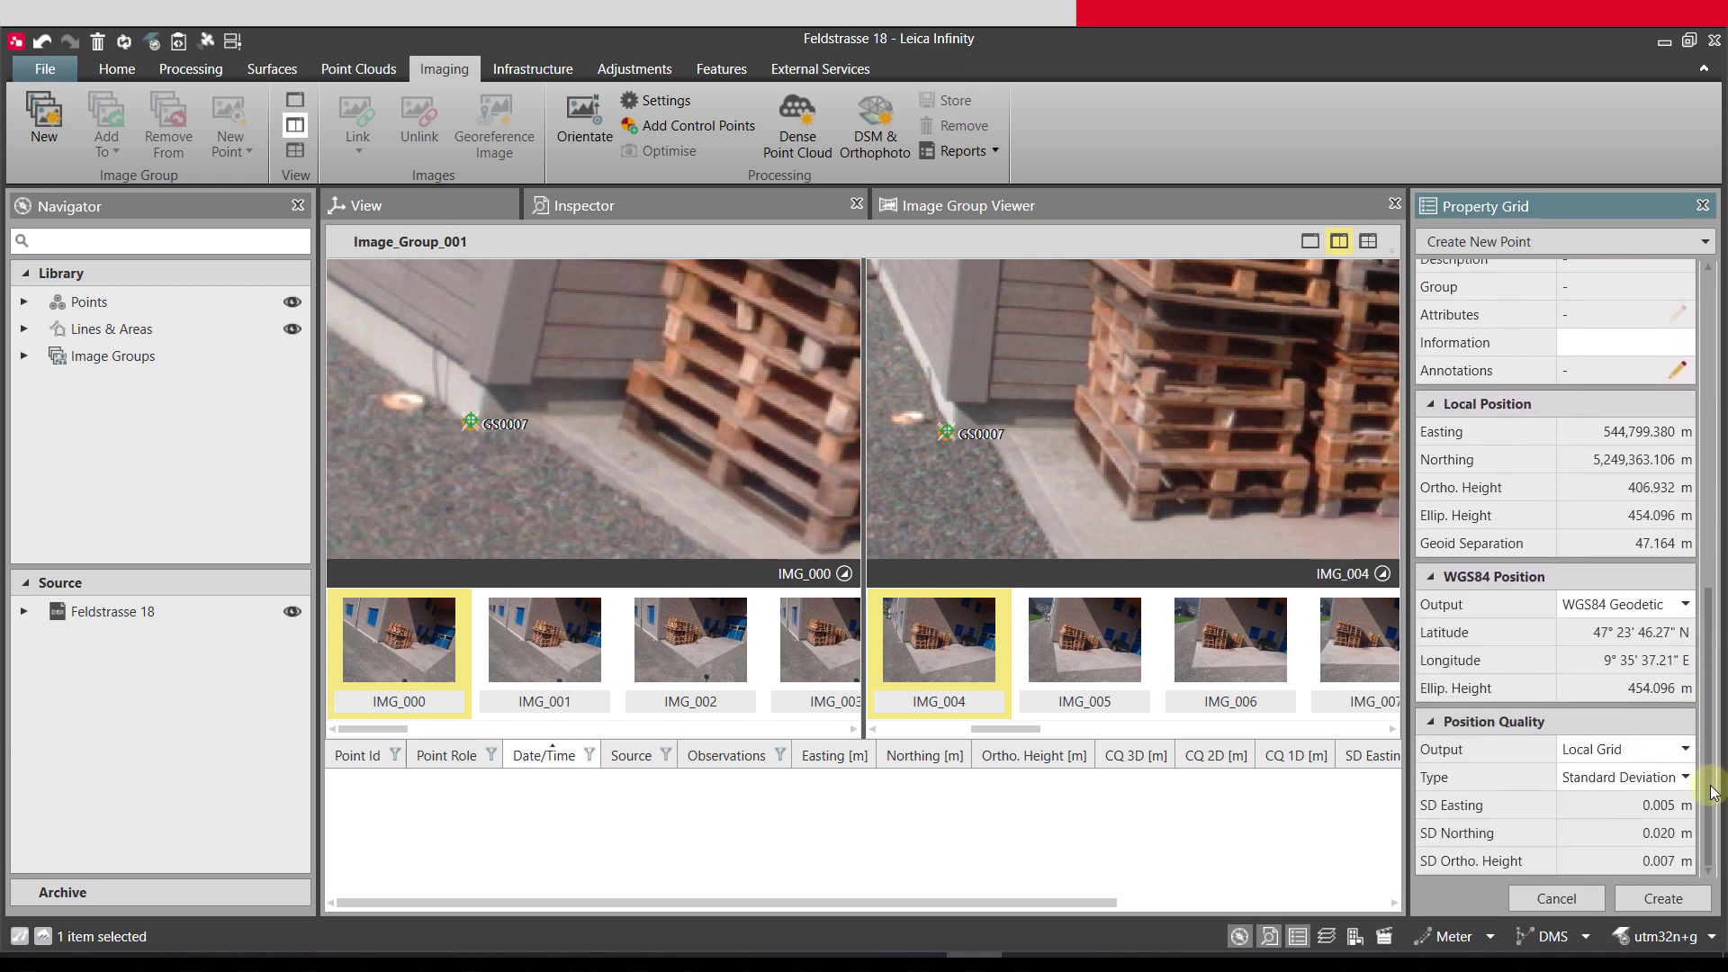
left_click(1663, 899)
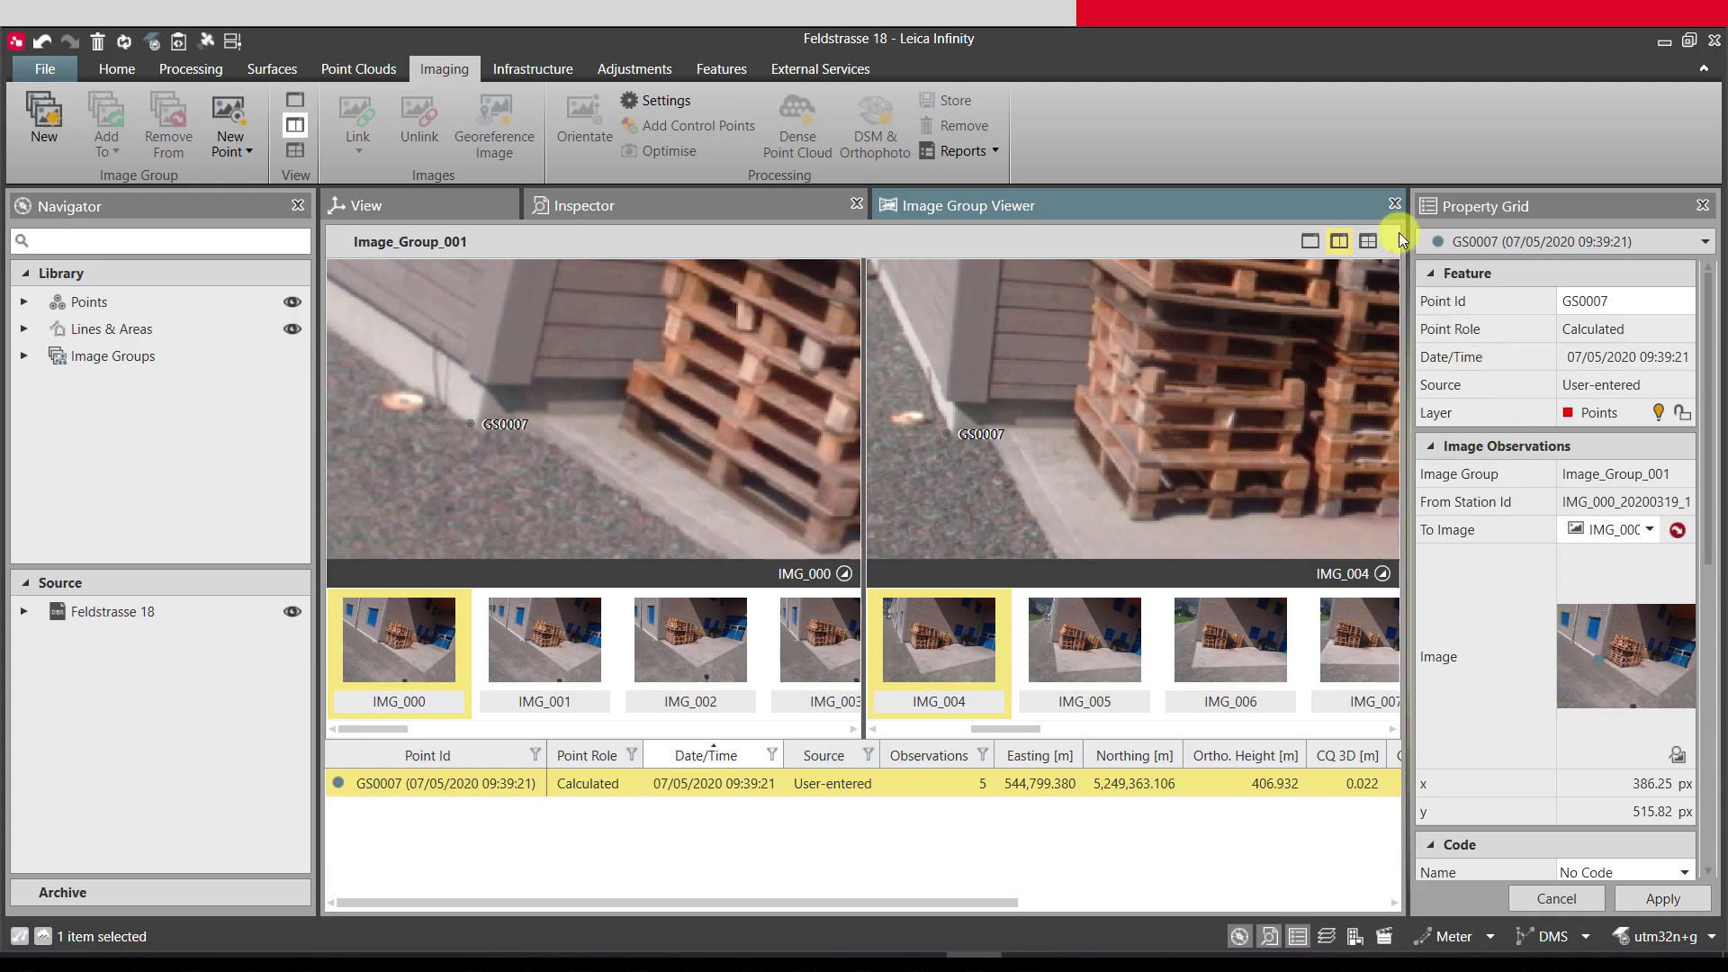
Close the Image Group Viewer and select Image_Group_001 in the Image Groups table
left_click(1396, 200)
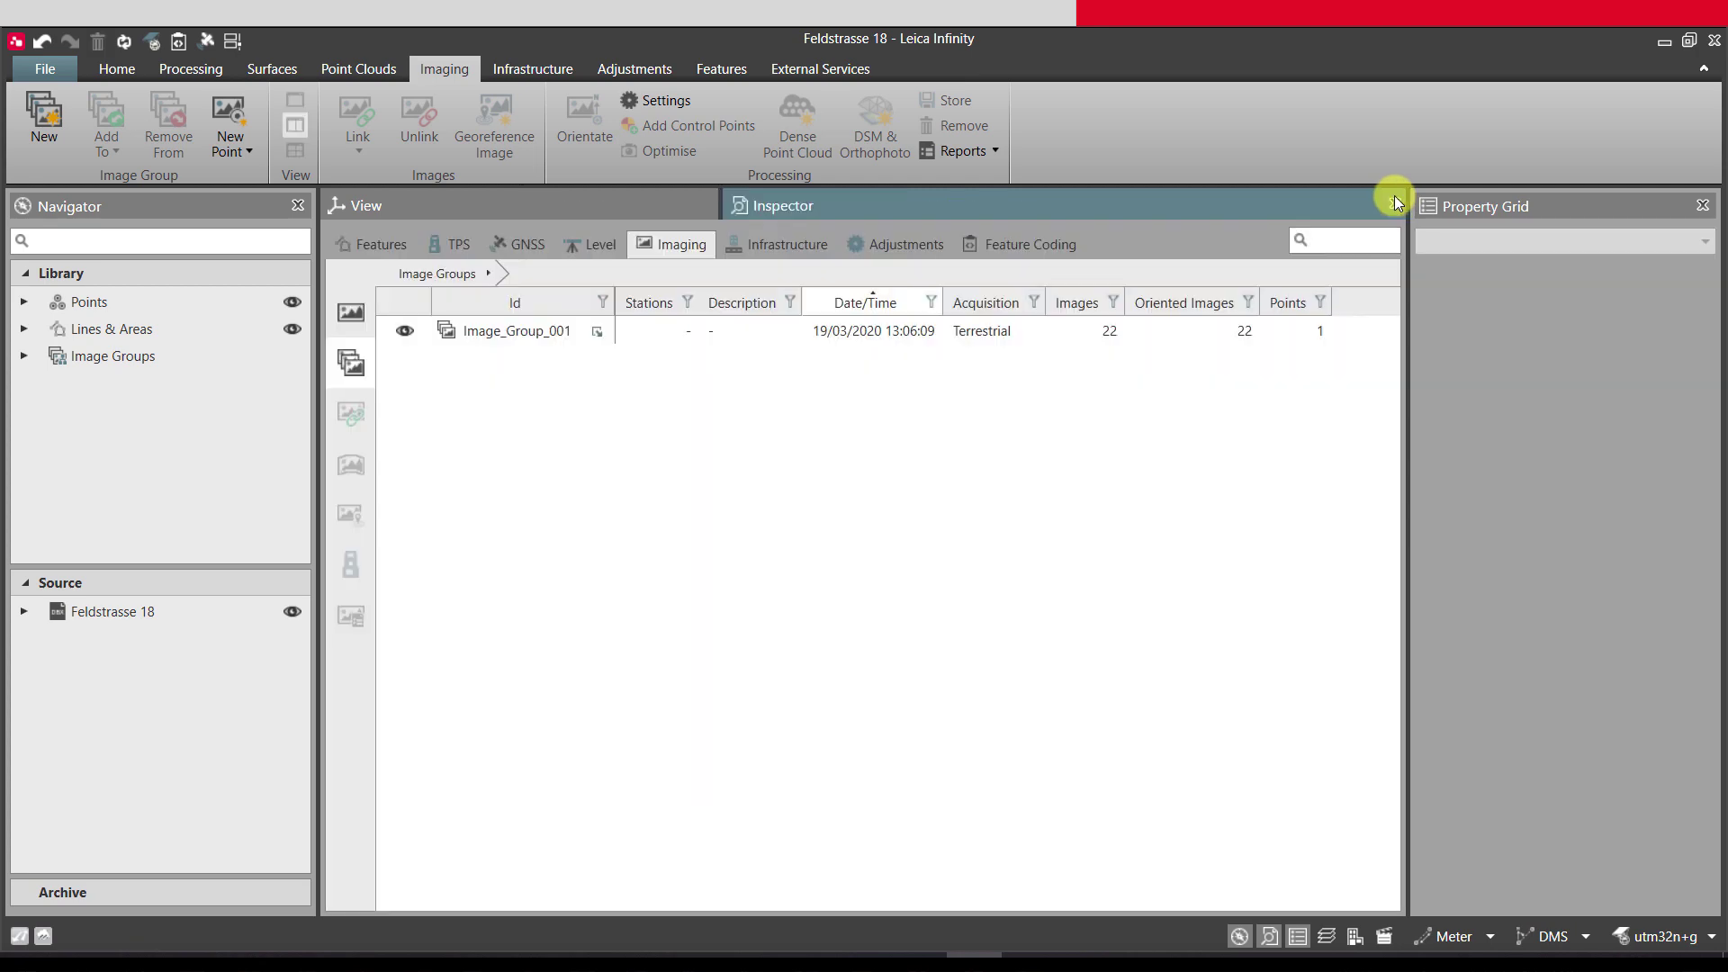
left_click(497, 329)
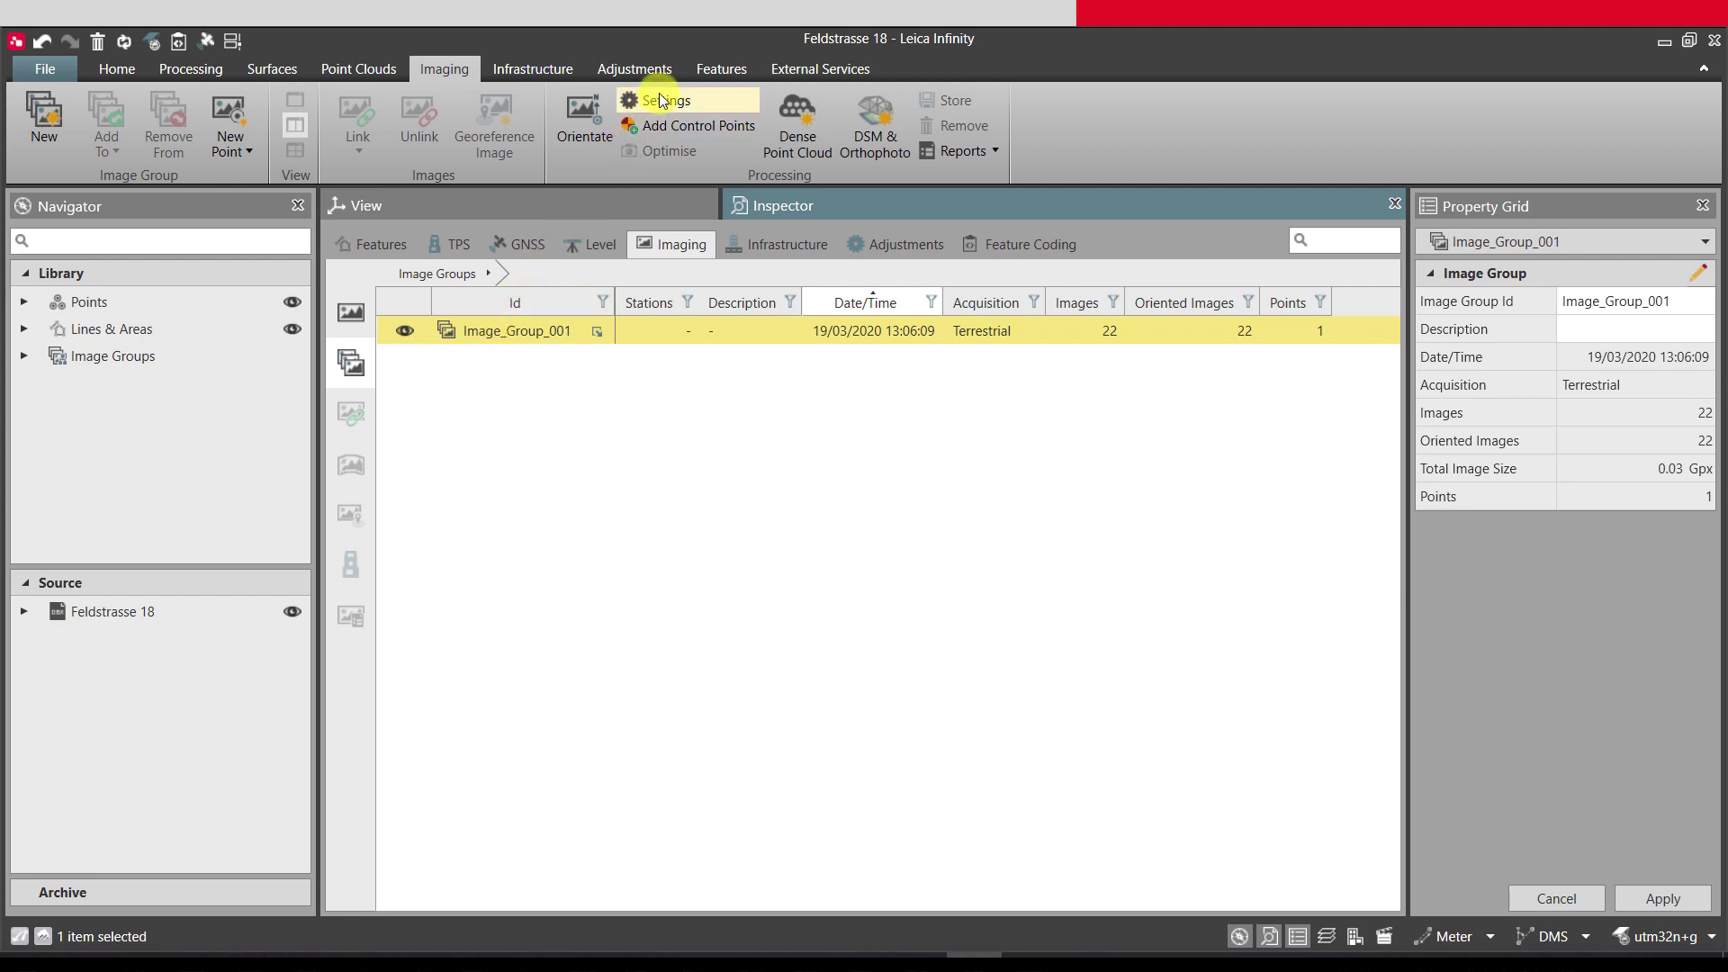
Accept the image processing settings and start the dense point cloud computation for Image_Group_001
left_click(690, 100)
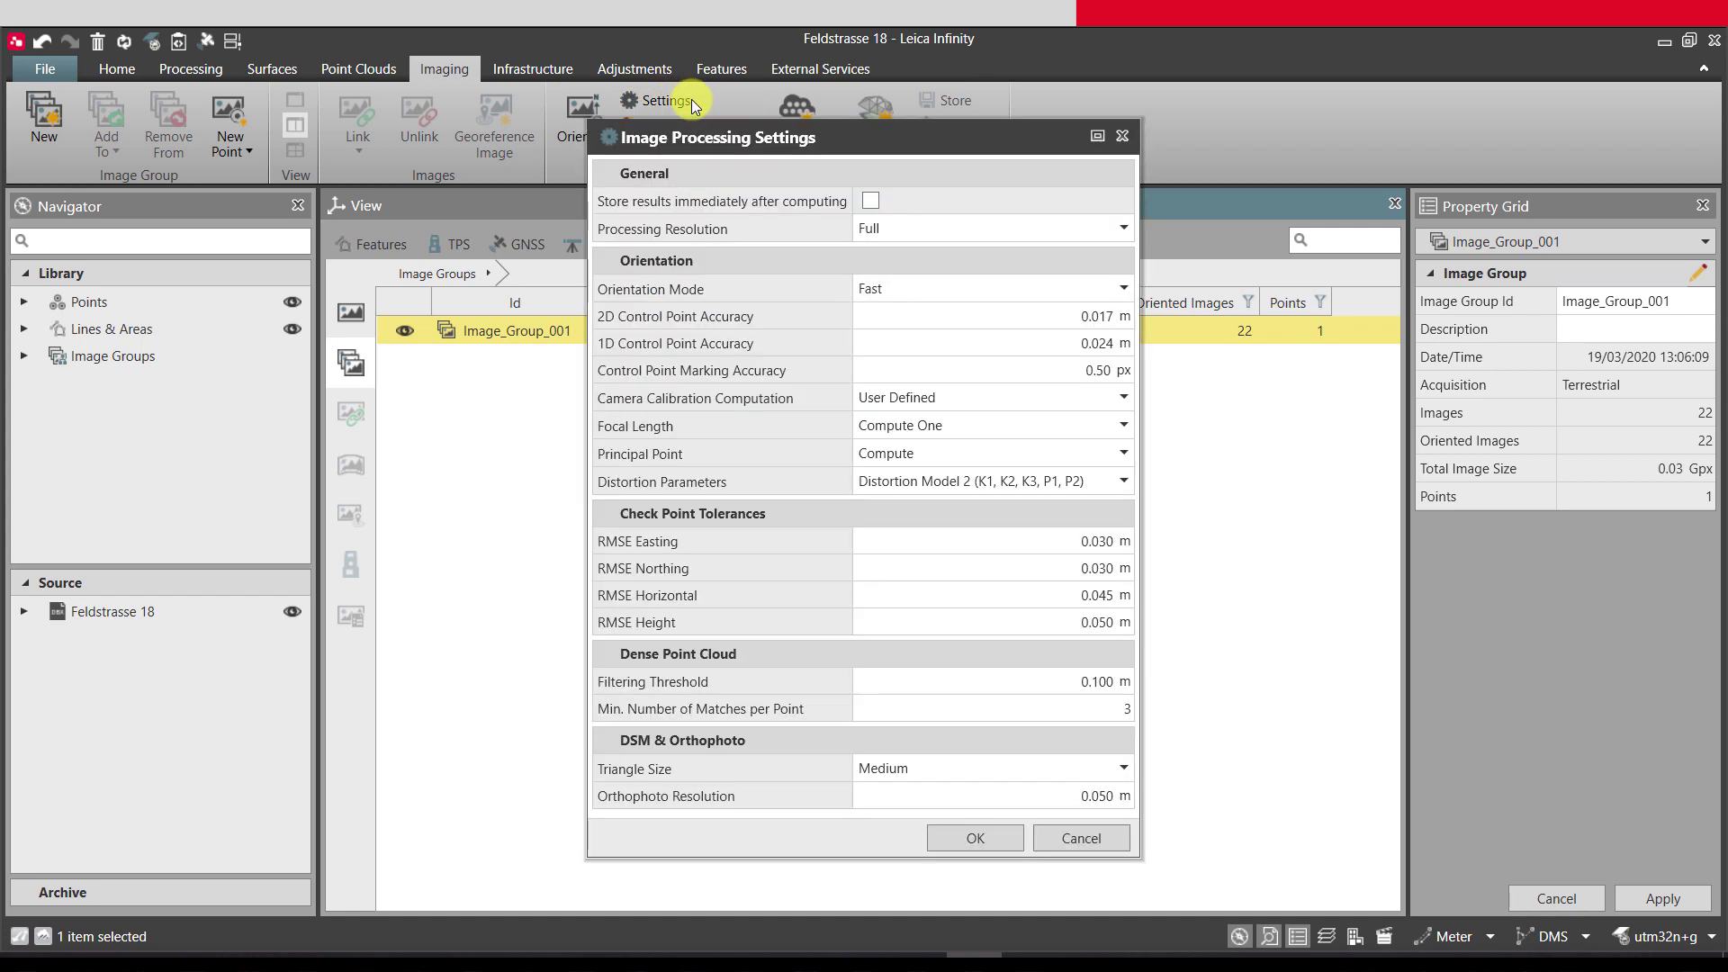
left_click(936, 837)
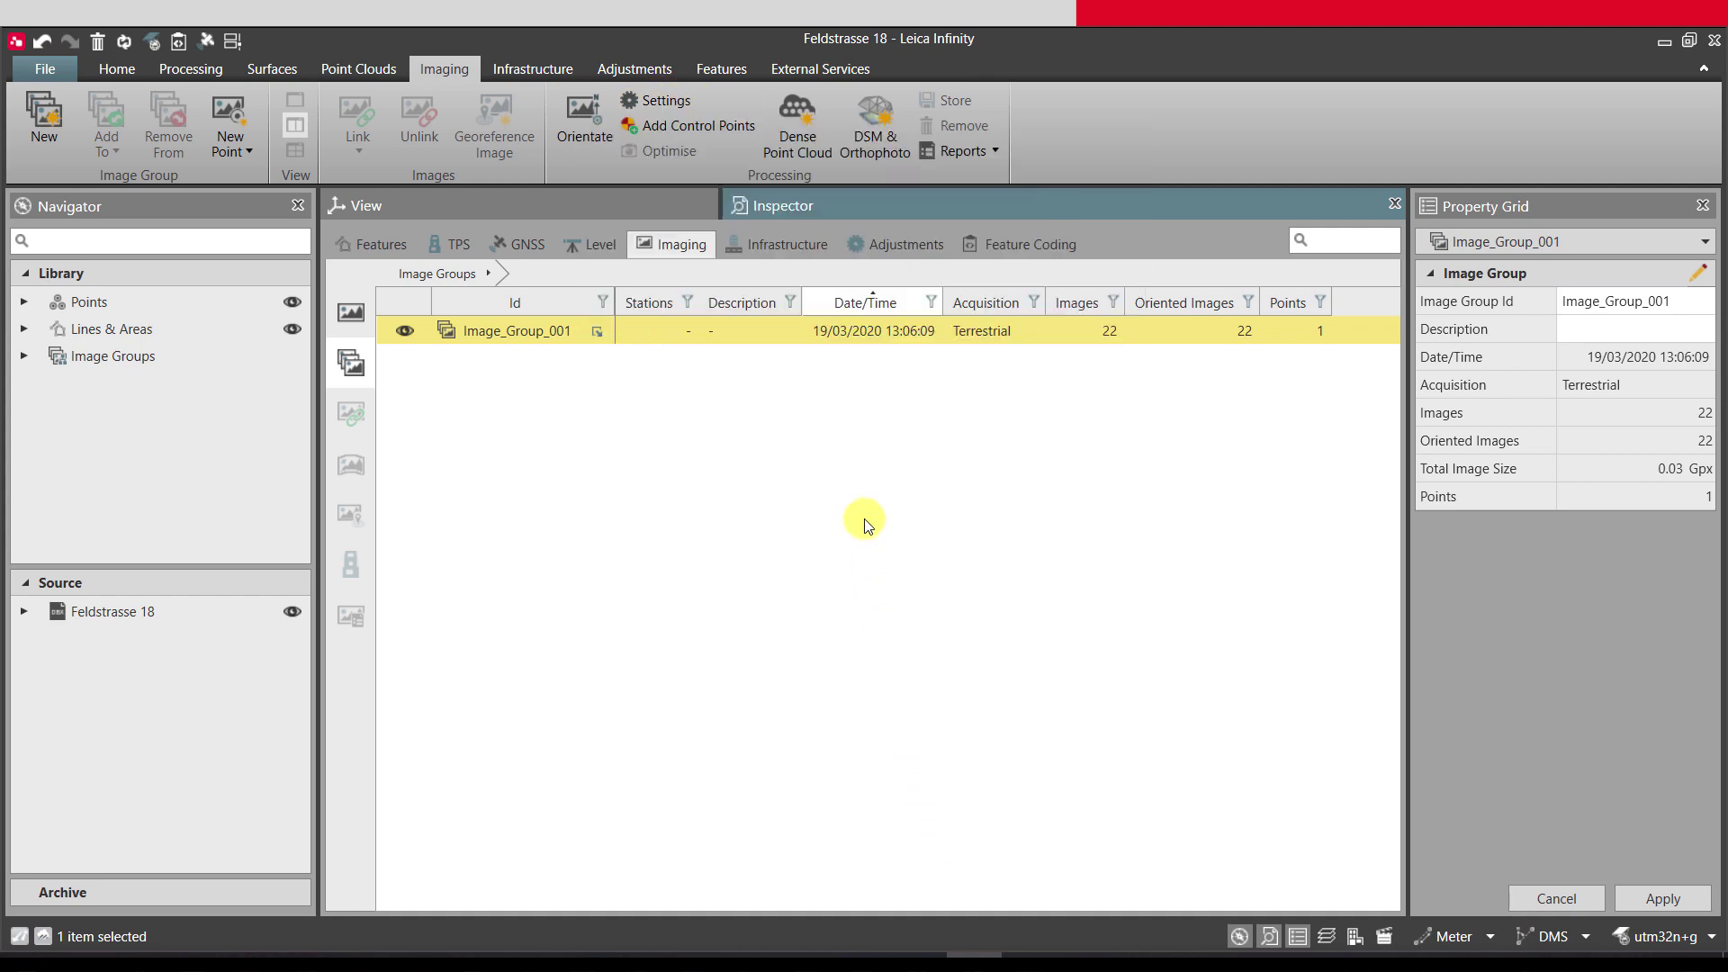
left_click(807, 113)
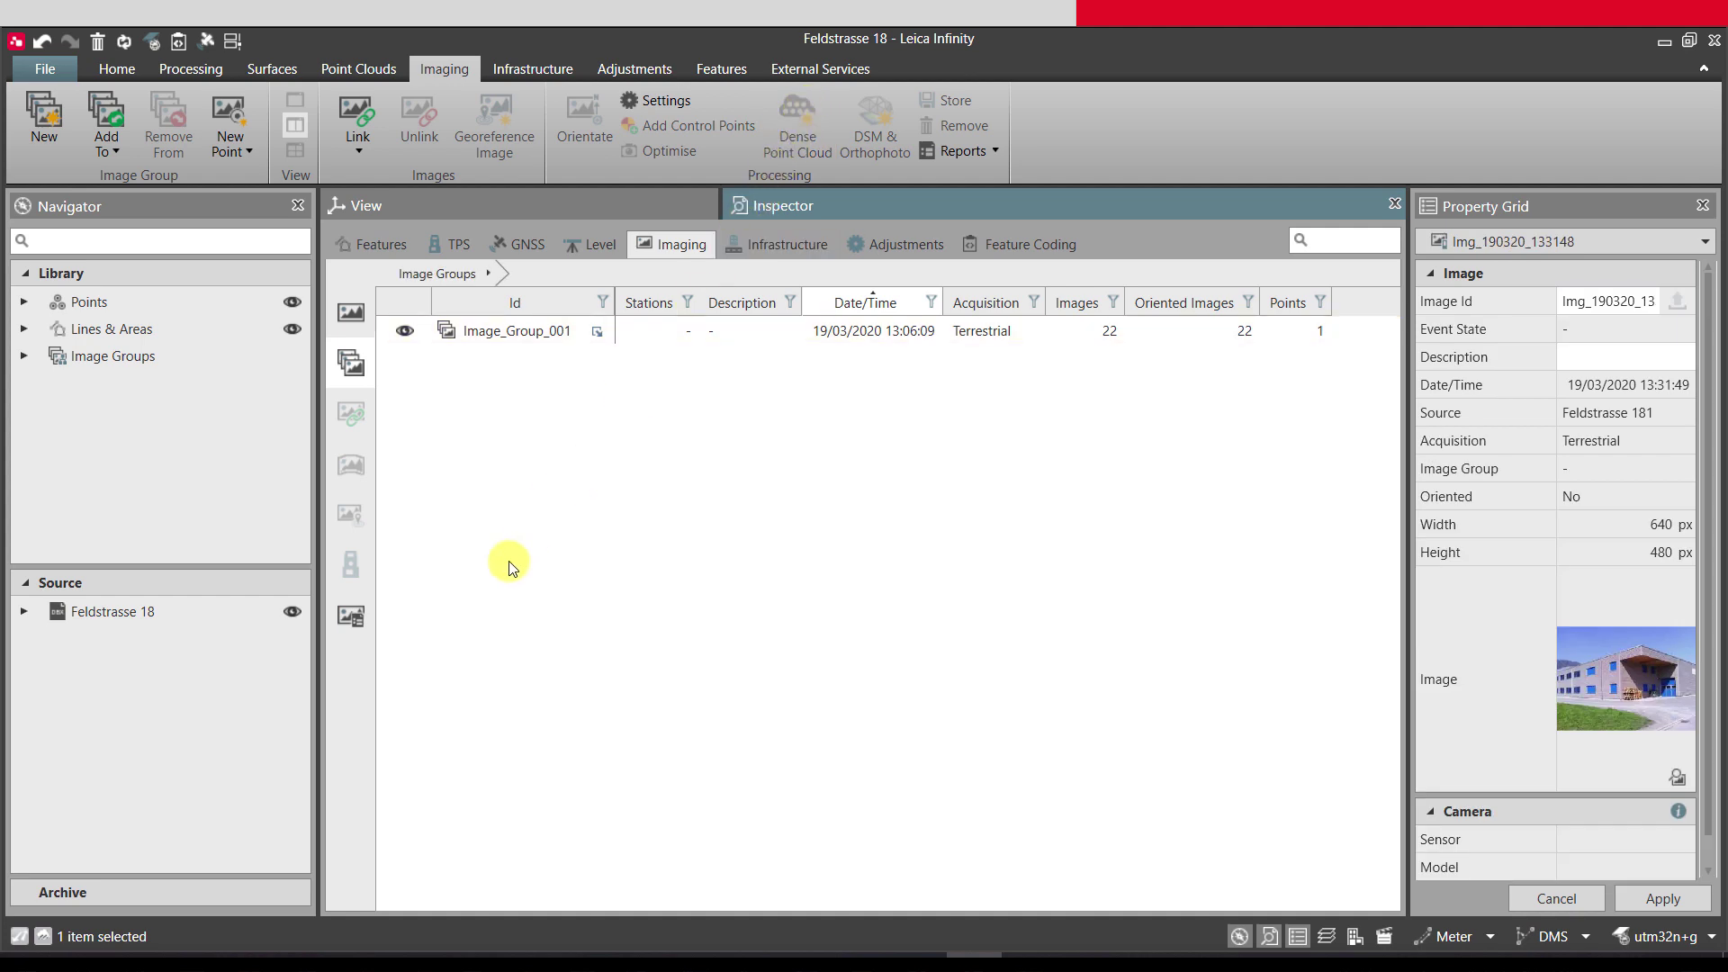
Store the finished Dense Point Cloud result from the Imaging Results list in the project
left_click(353, 615)
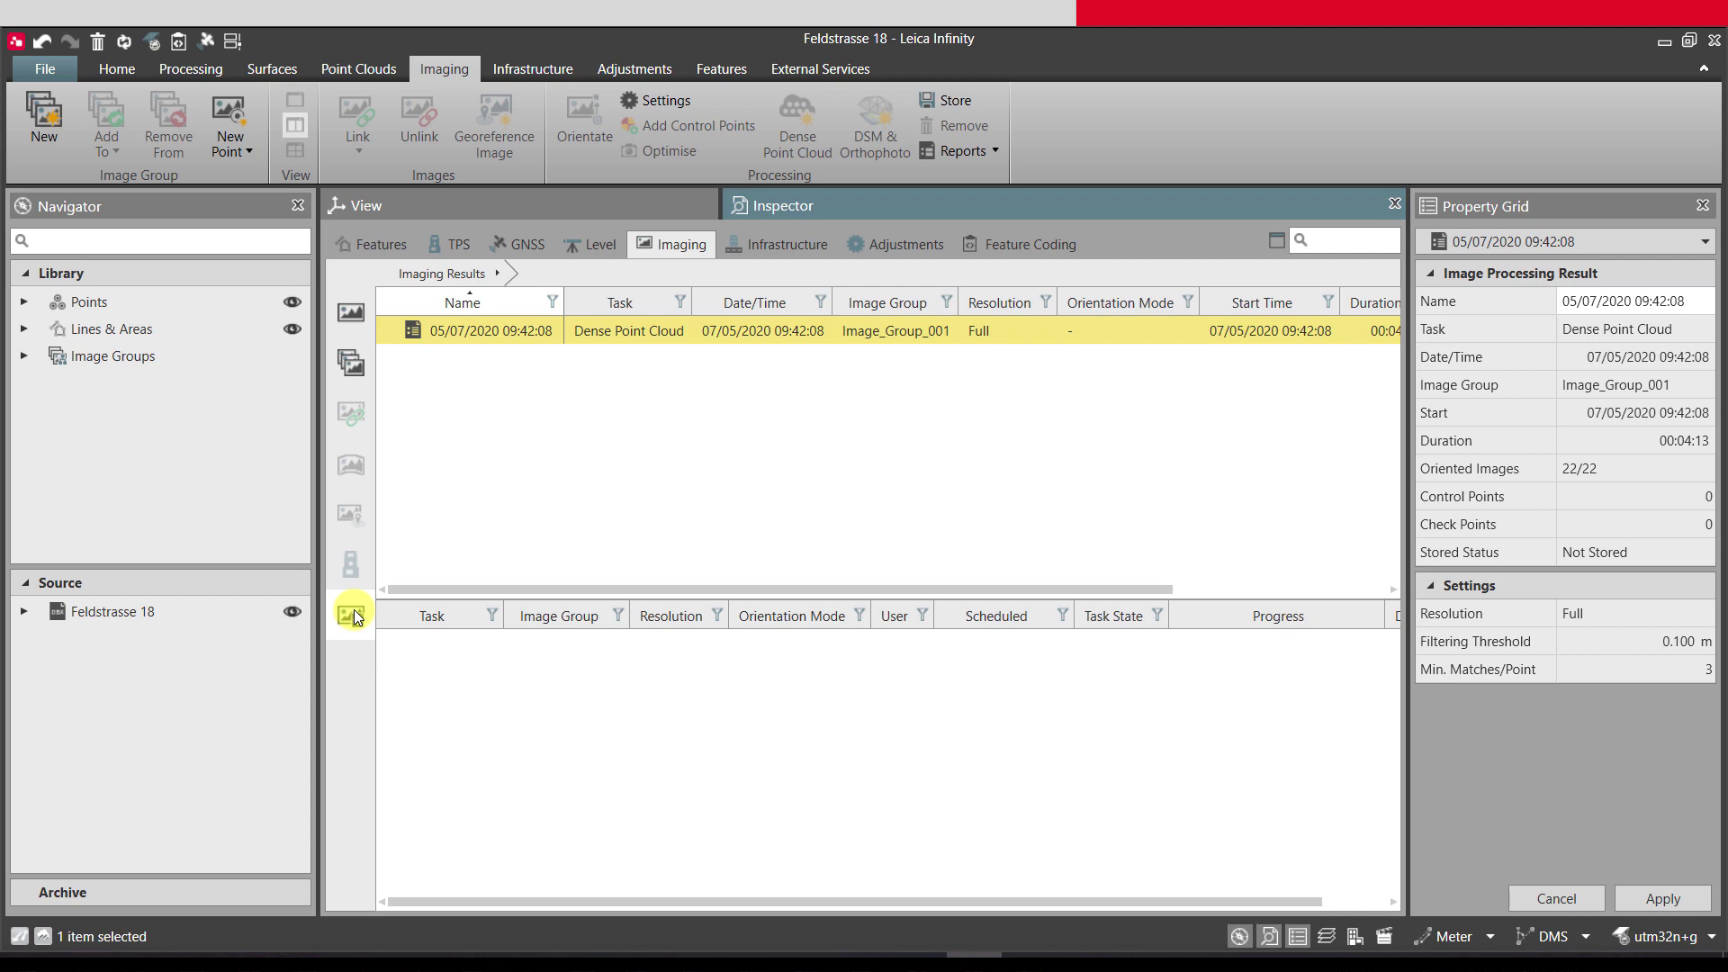
right_click(887, 345)
left_click(944, 356)
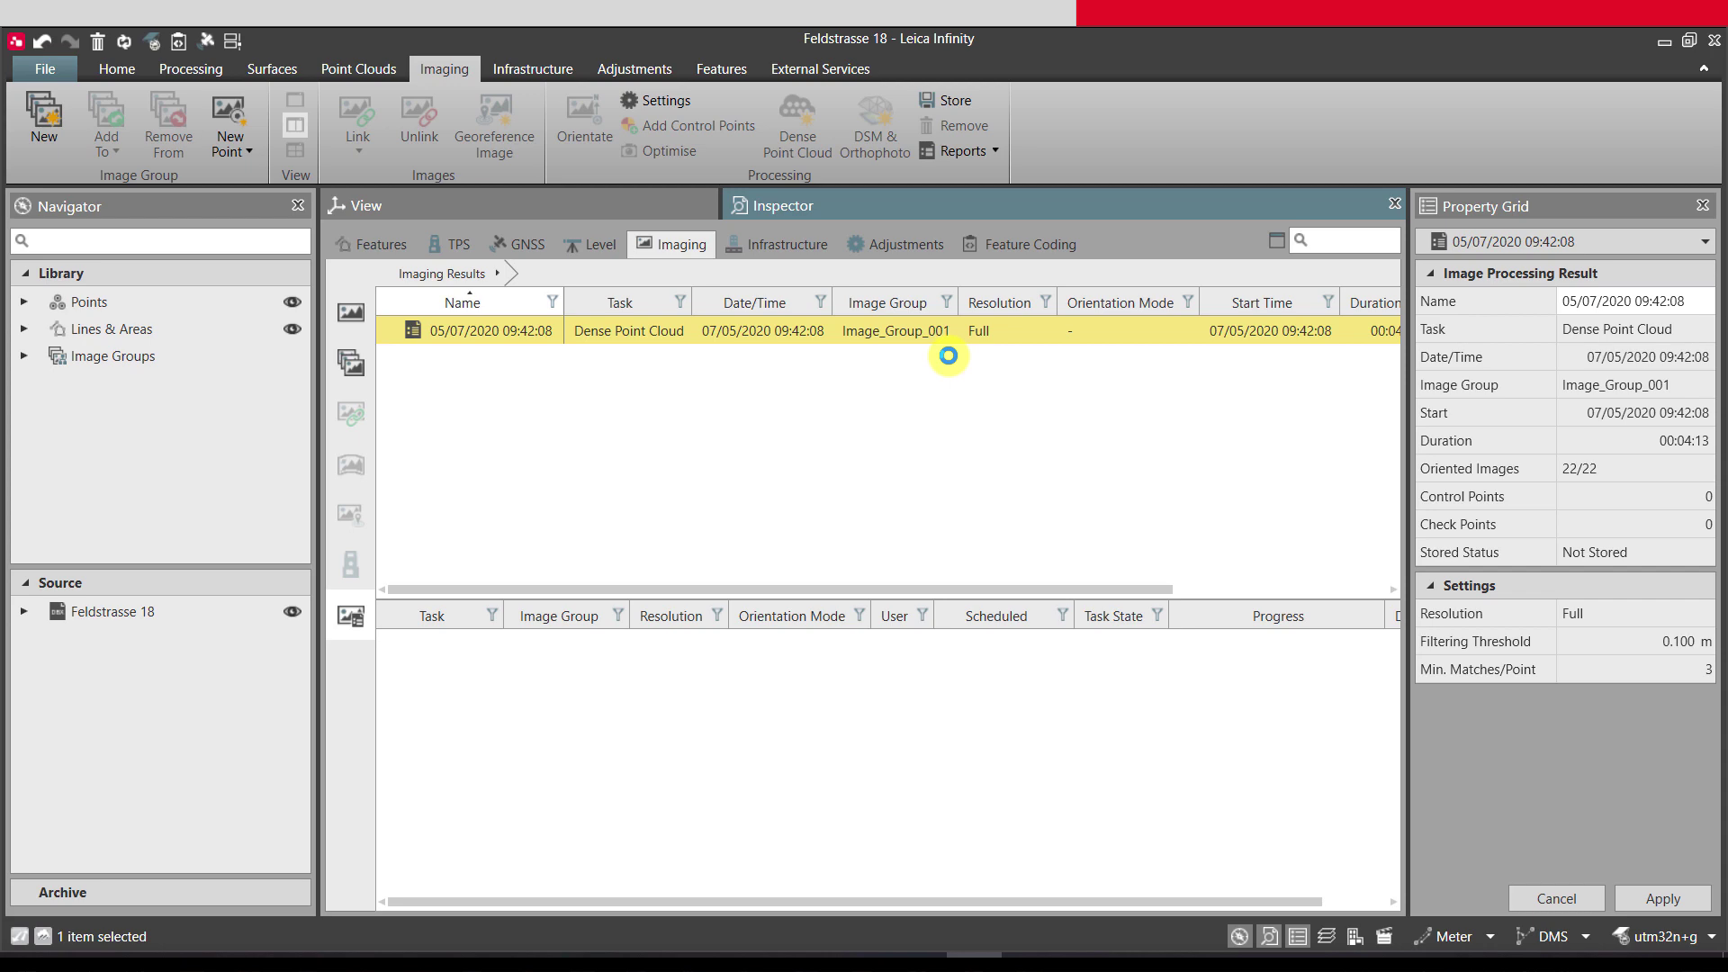
Zoom and orbit the 3D view to an oblique look at the building's dense point cloud
left_click(560, 206)
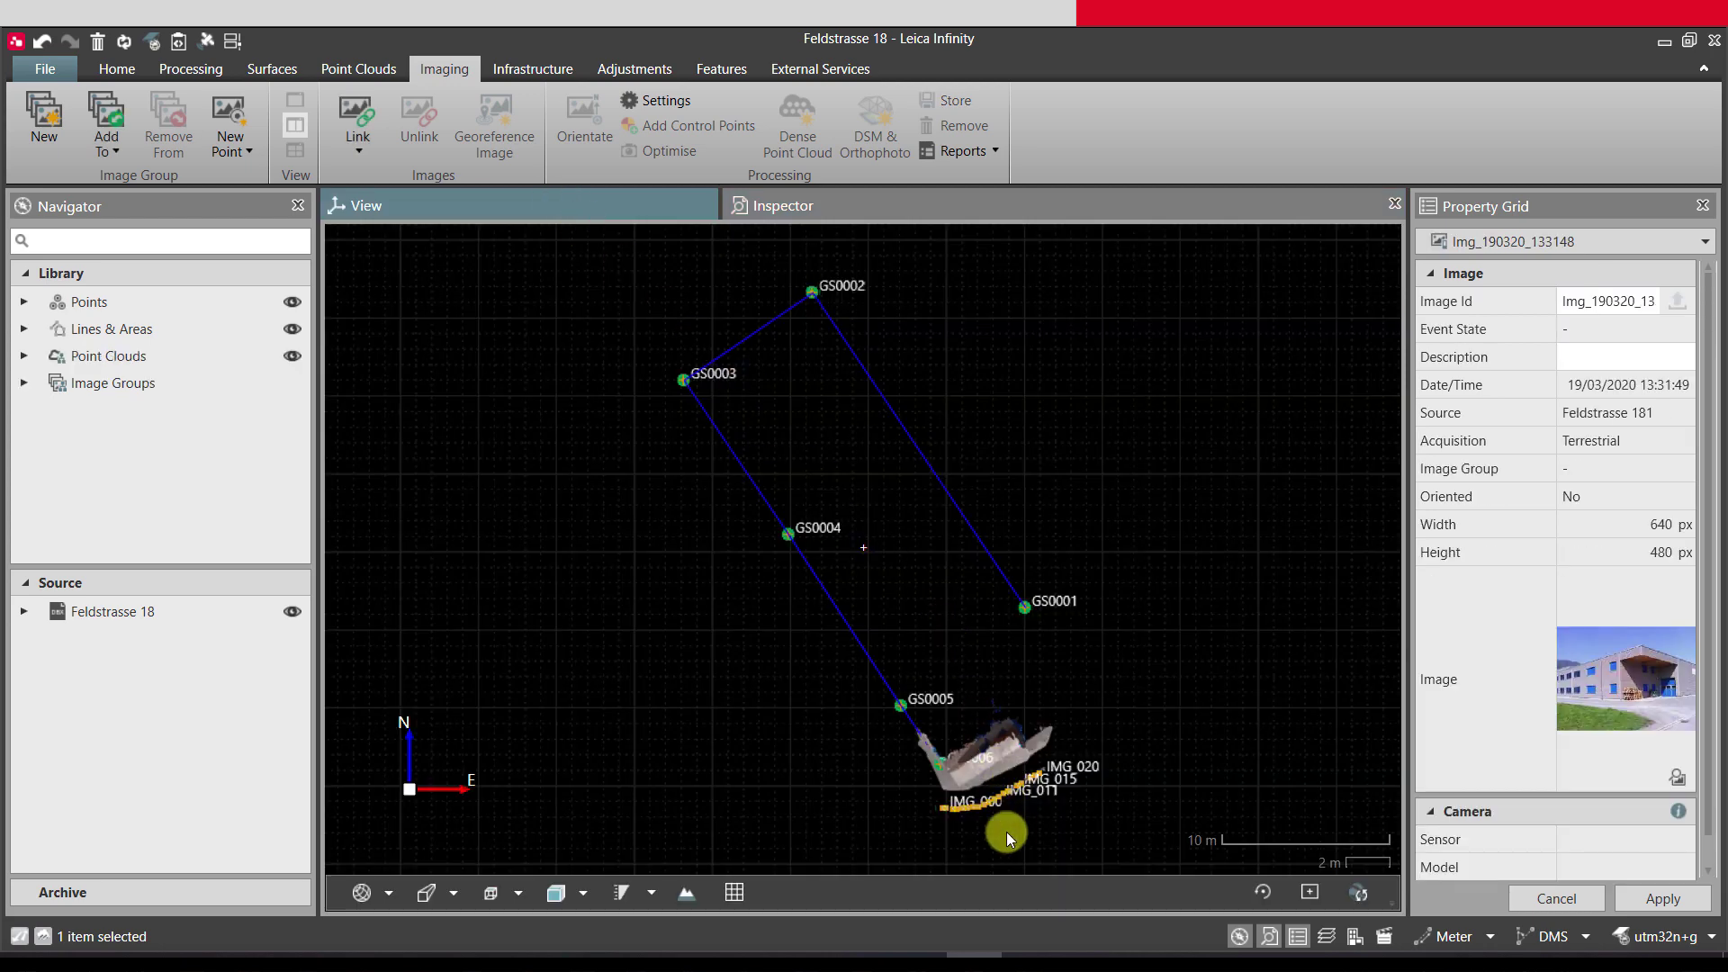
scroll(1005, 828, "up", 5)
mouse_move(953, 710)
left_mouse_down()
mouse_move(984, 726)
mouse_move(1015, 591)
mouse_move(960, 606)
mouse_move(937, 645)
mouse_move(995, 651)
mouse_move(1035, 613)
mouse_move(951, 635)
left_mouse_up()
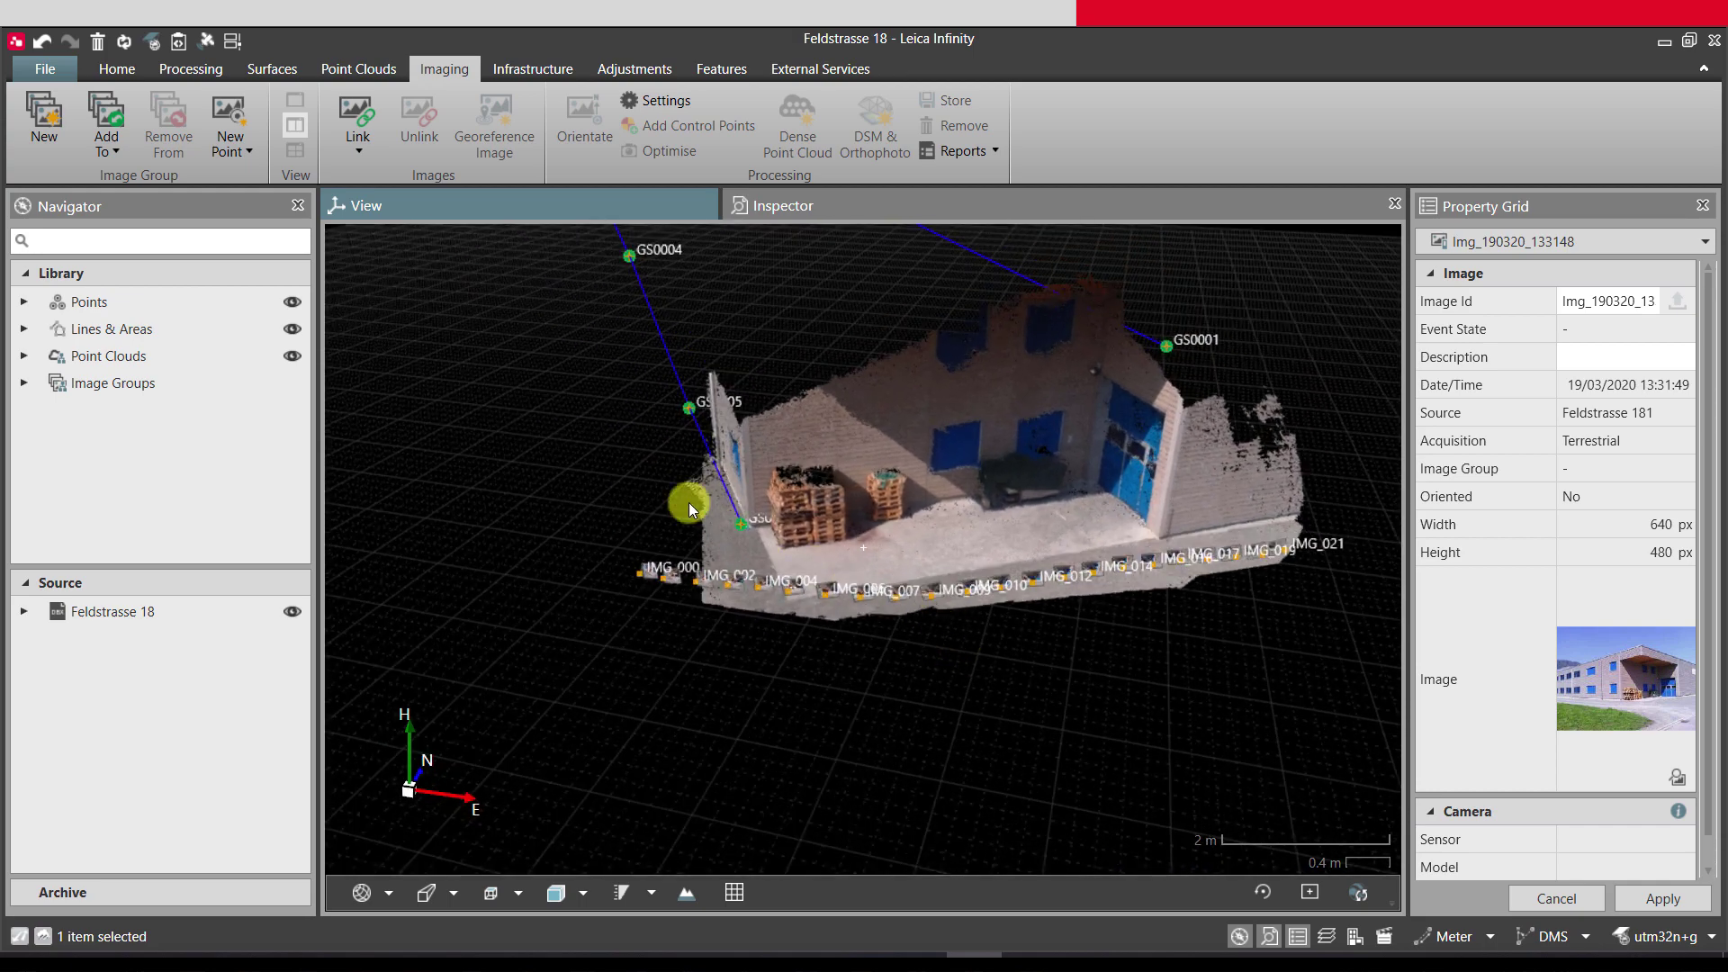
left_click(361, 70)
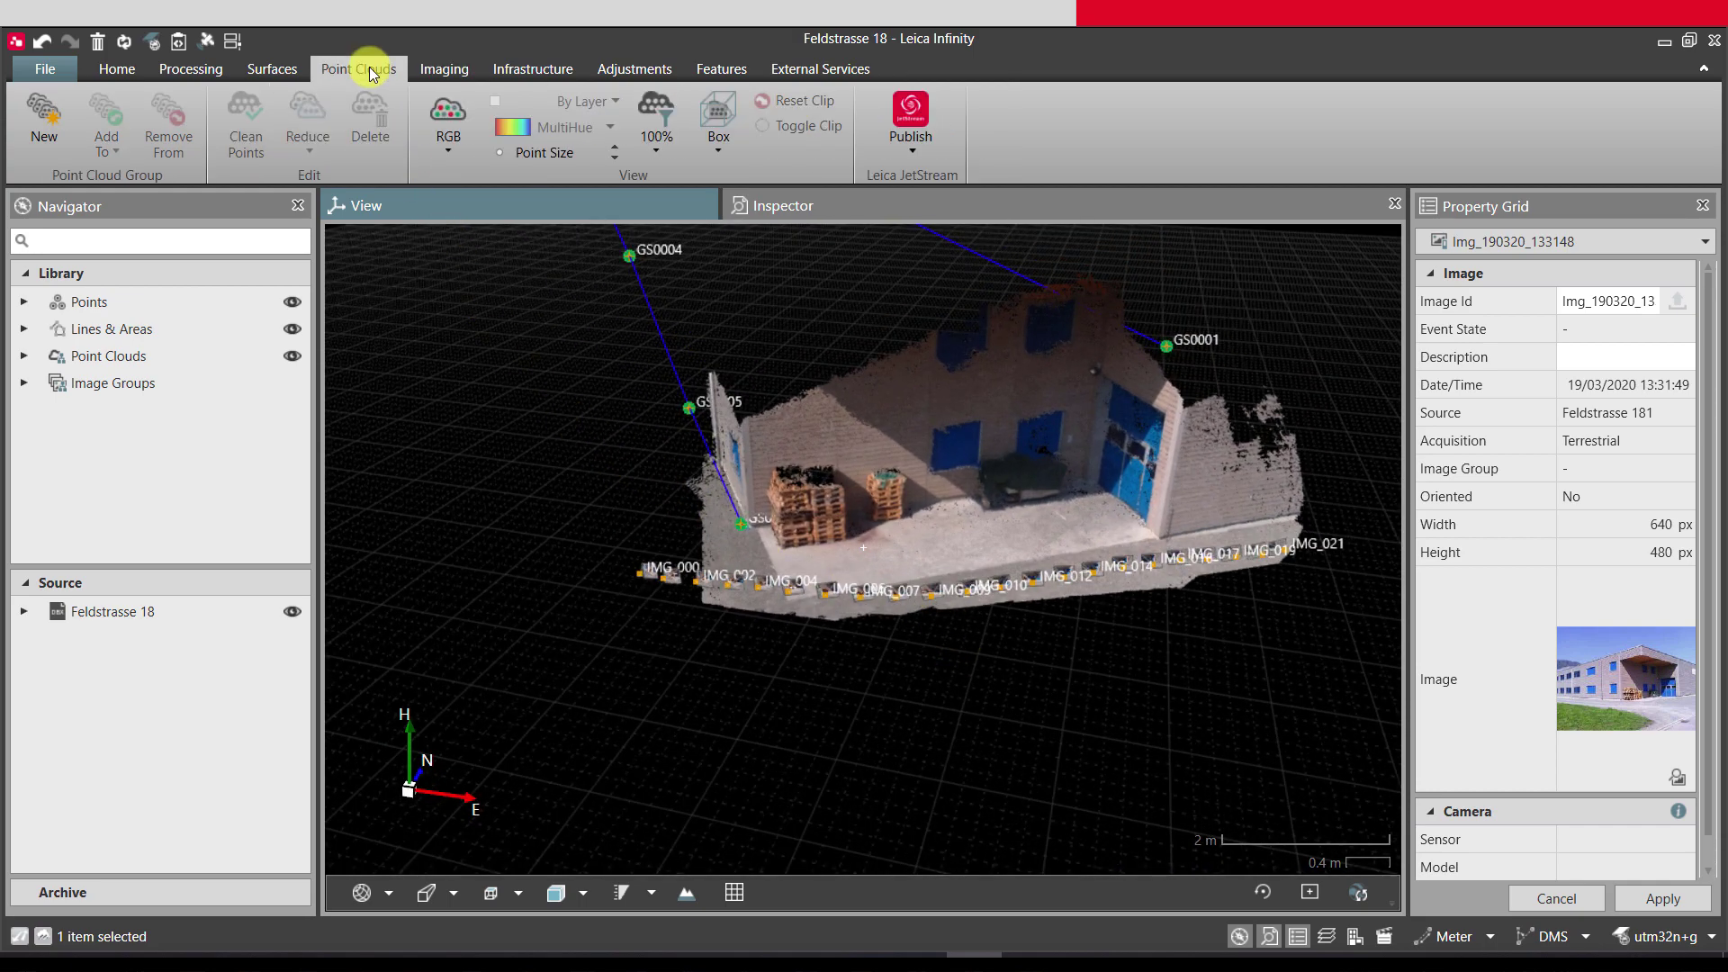